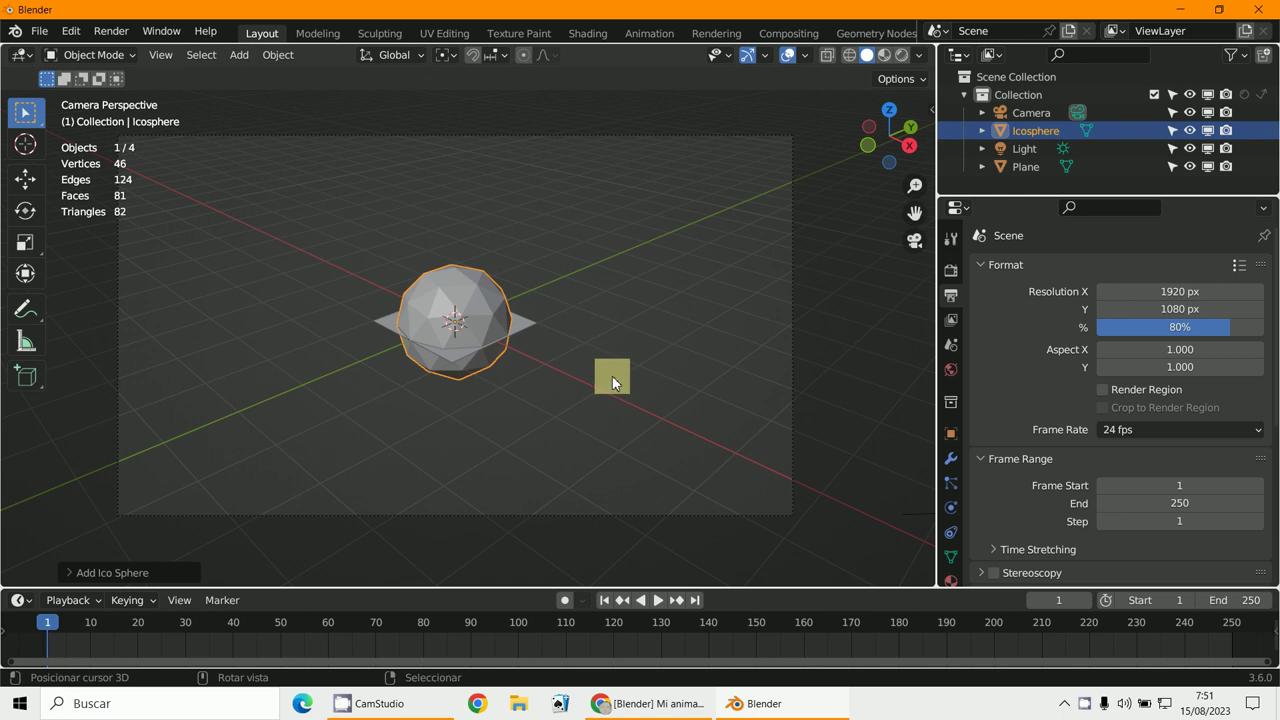
Shrink the icosphere to a small ball and move it well away from the plane, still within the camera frame
{"action": "key", "text": "s"}
{"action": "left_click", "coordinate": [491, 351]}
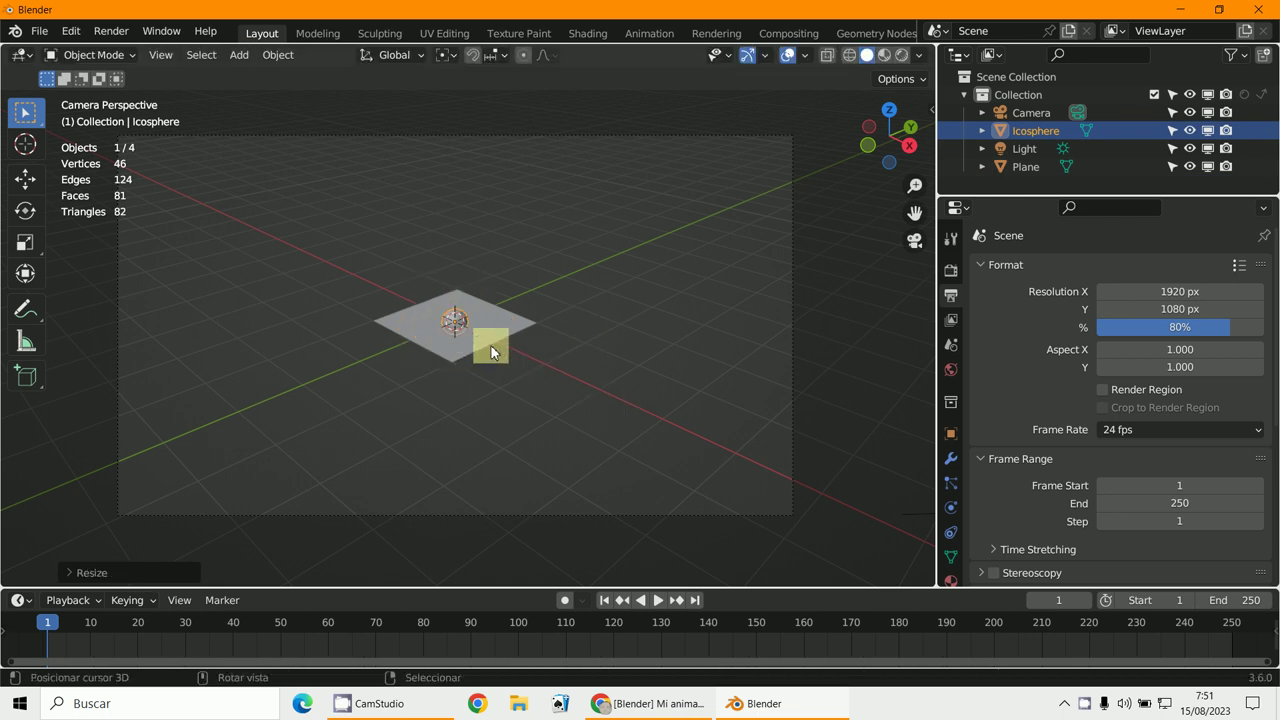
{"action": "key", "text": "g"}
{"action": "left_click", "coordinate": [754, 404]}
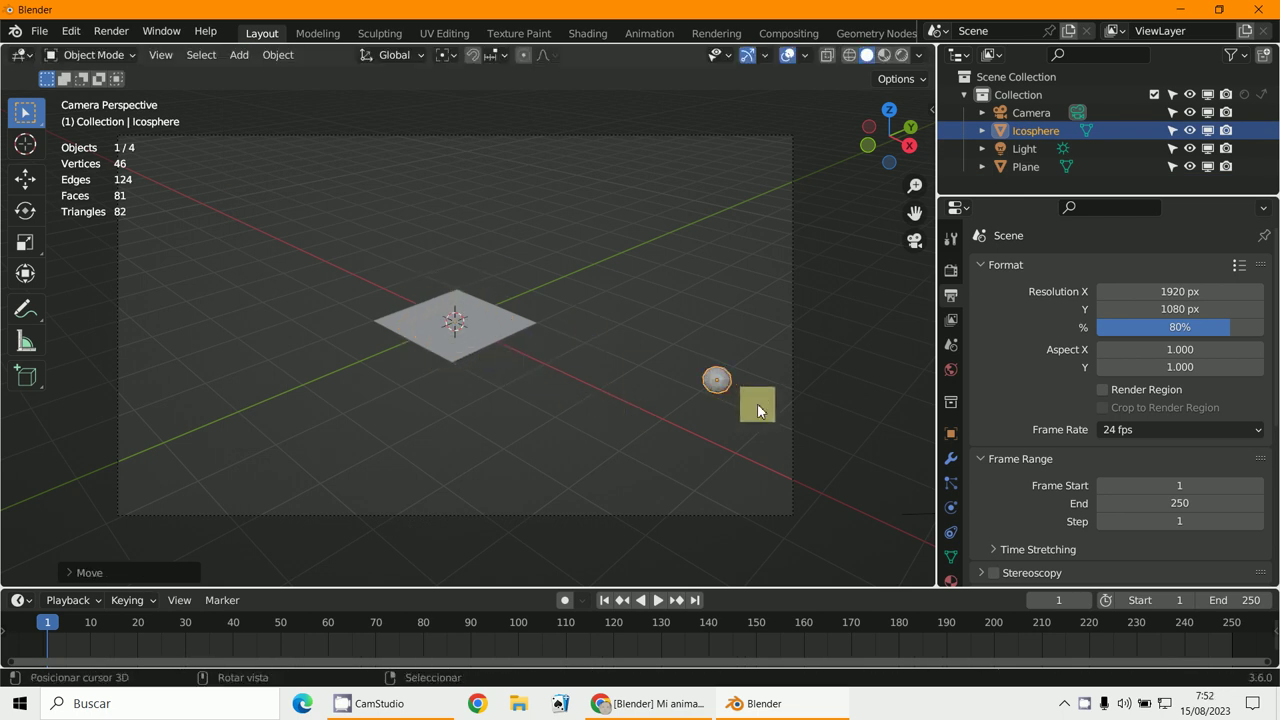
Apply Rotation & Scale to the icosphere
{"action": "key", "text": "ctrl+a"}
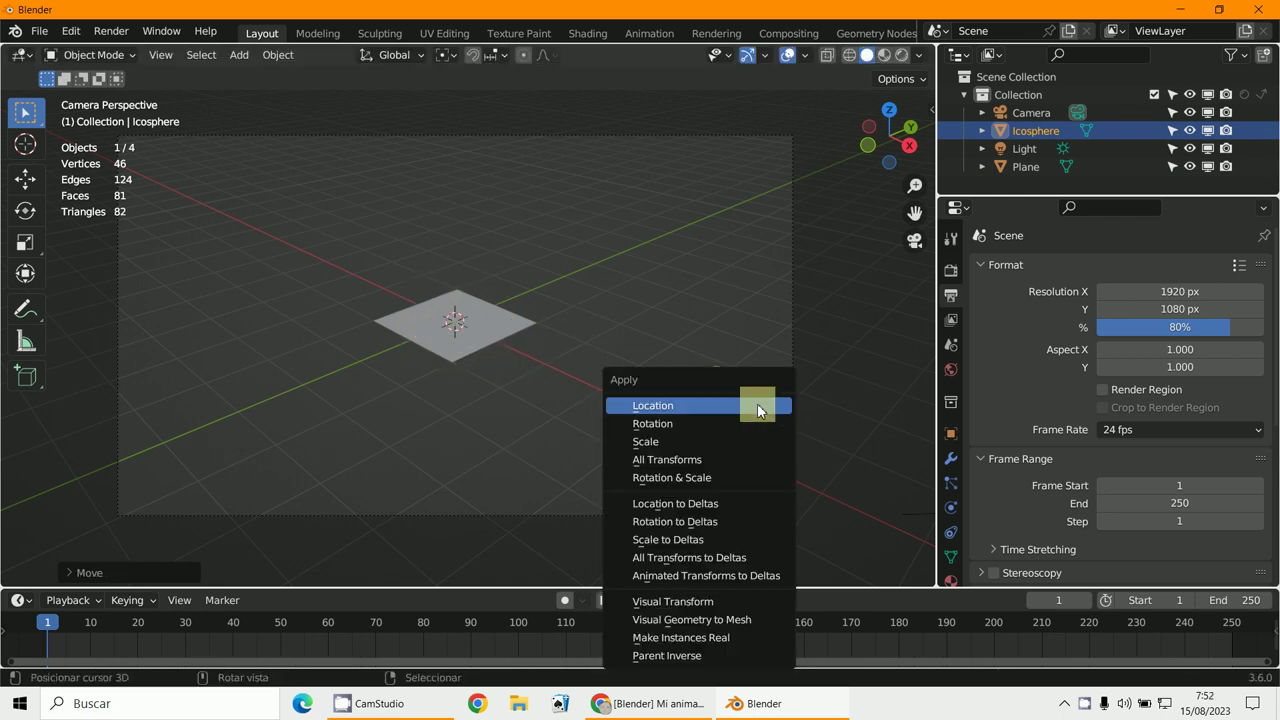
{"action": "left_click", "coordinate": [699, 478]}
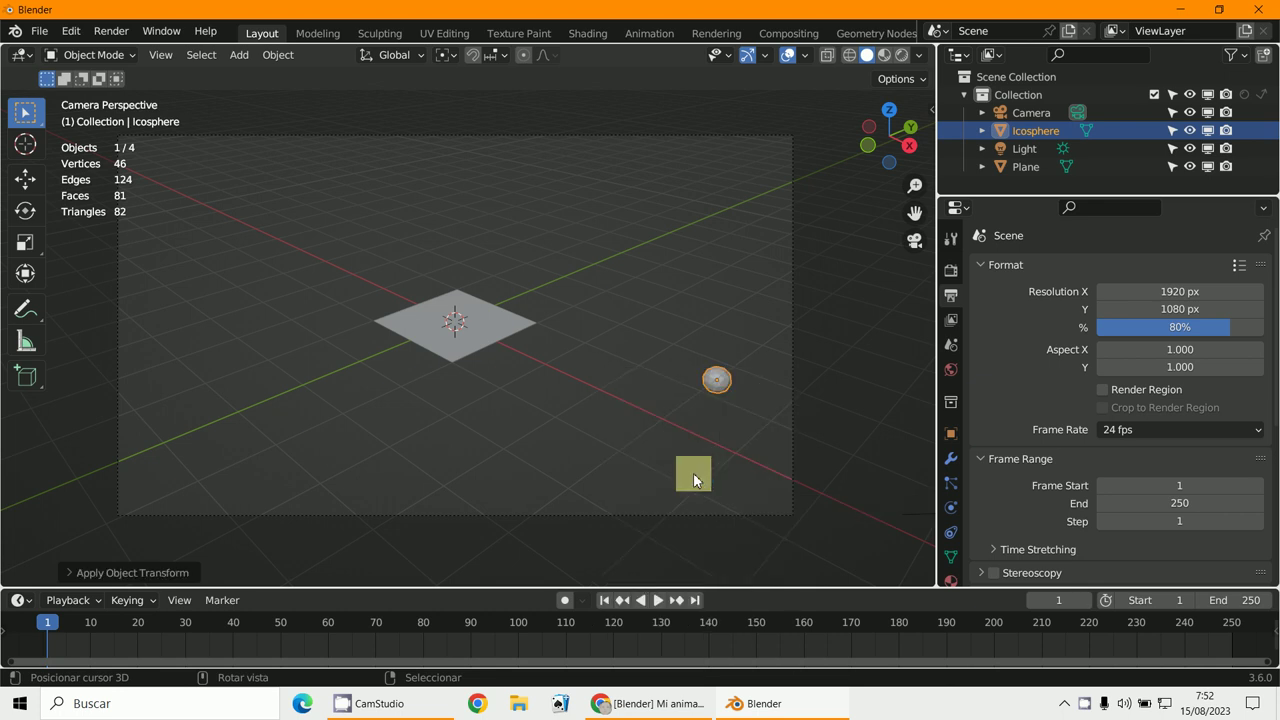
Add an emitter particle system to the plane and set its particle number to 100
{"action": "left_click", "coordinate": [507, 314]}
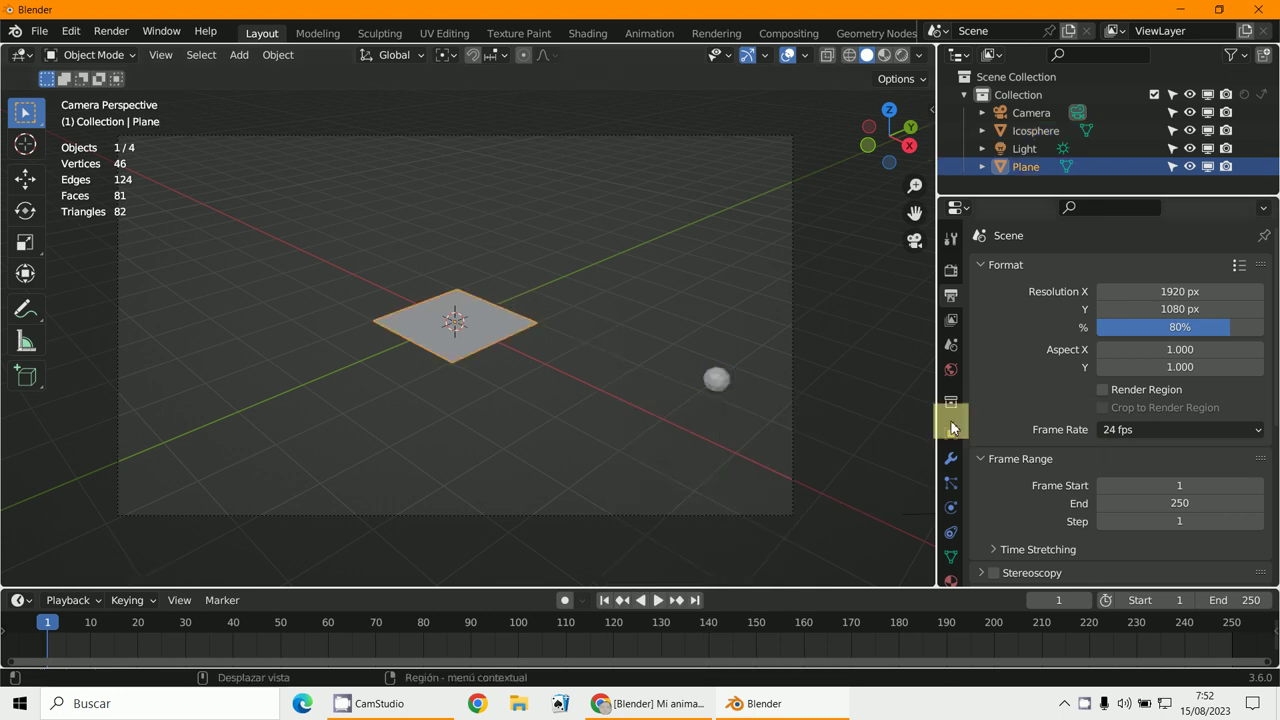
{"action": "left_click", "coordinate": [952, 483]}
{"action": "left_click", "coordinate": [1263, 268]}
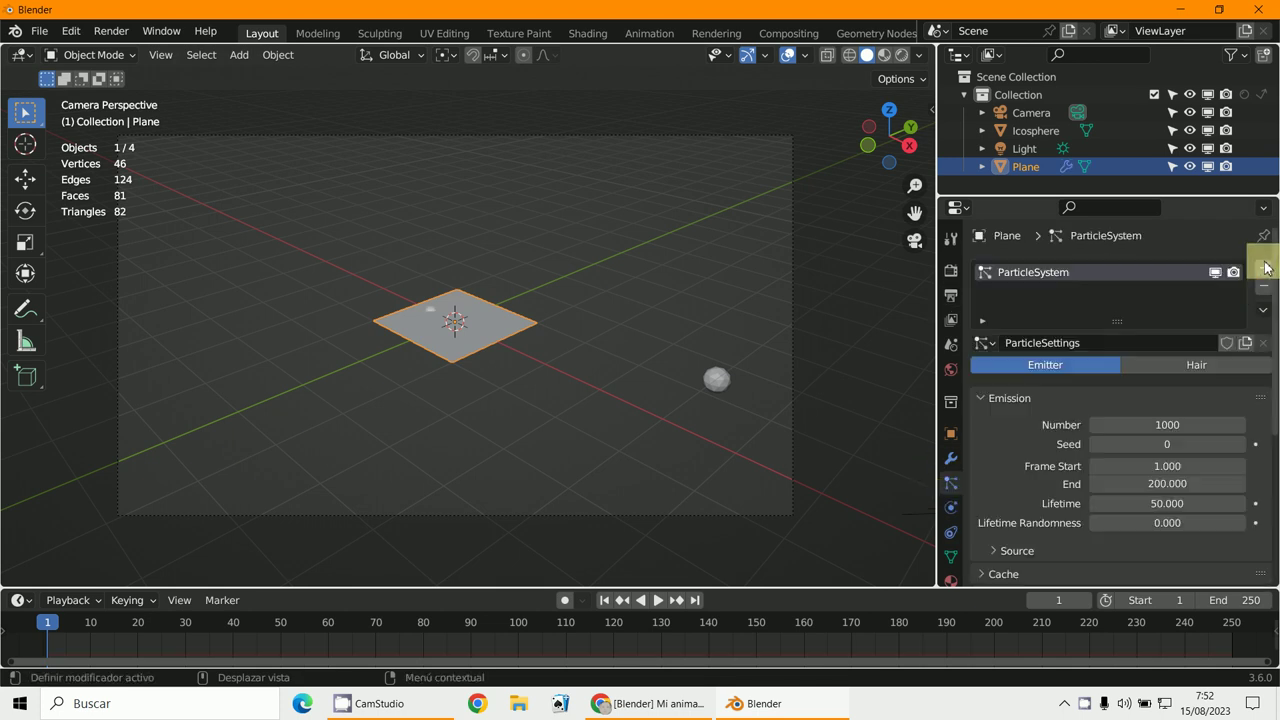
{"action": "left_click", "coordinate": [1169, 425]}
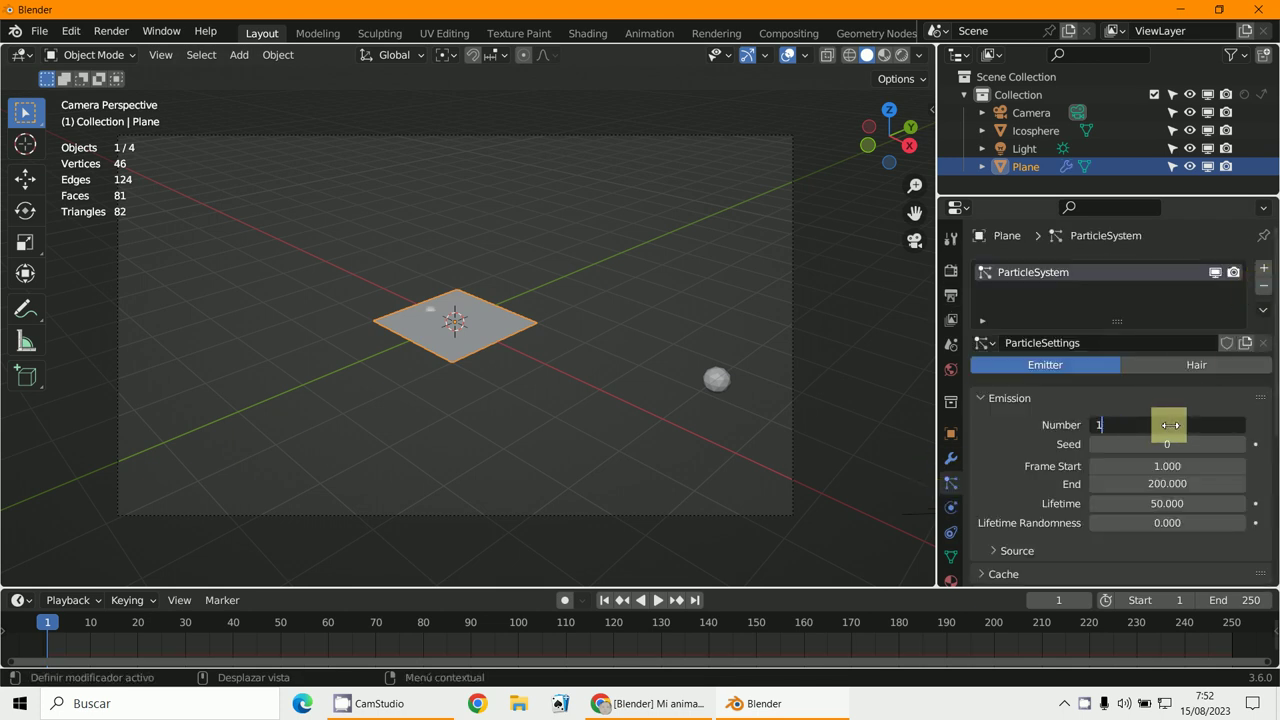
{"action": "type", "text": "100"}
{"action": "key", "text": "Return"}
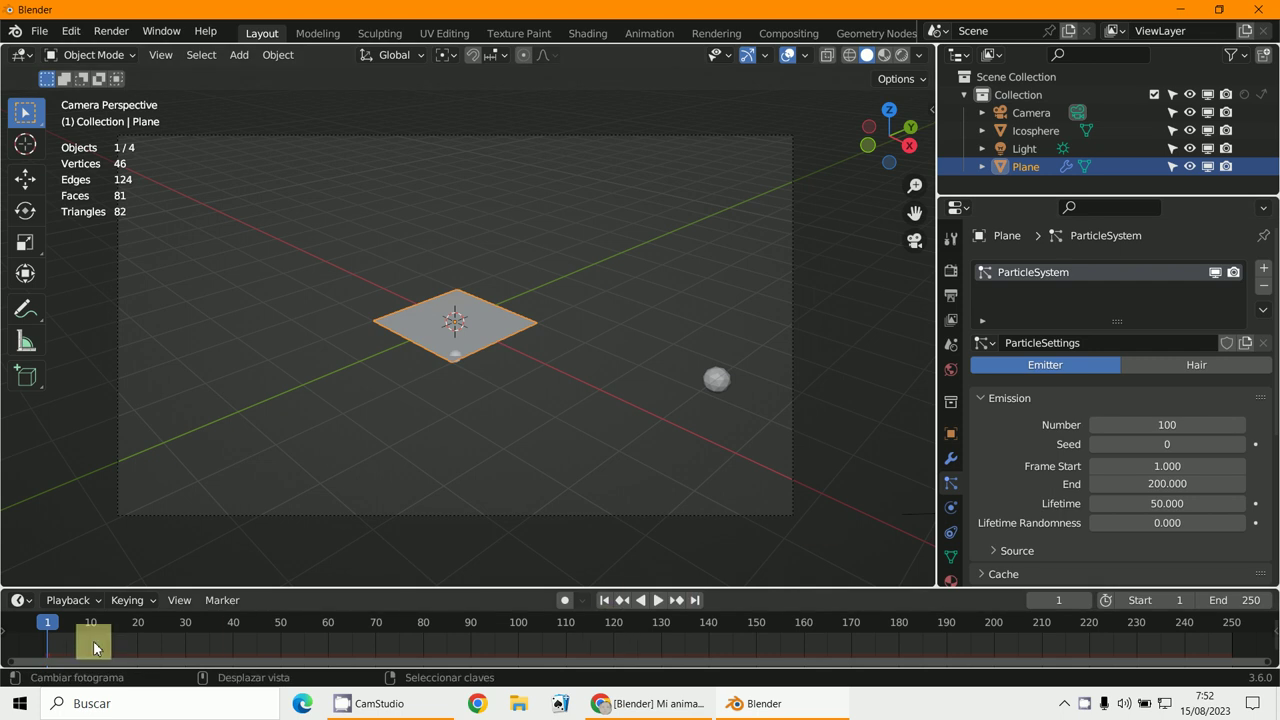
Set the particle emission's end frame to 100 and the scene's end frame to 100
{"action": "scroll", "coordinate": [512, 657], "scroll_direction": "down", "scroll_amount": 3}
{"action": "scroll", "coordinate": [535, 646], "scroll_direction": "down", "scroll_amount": 2}
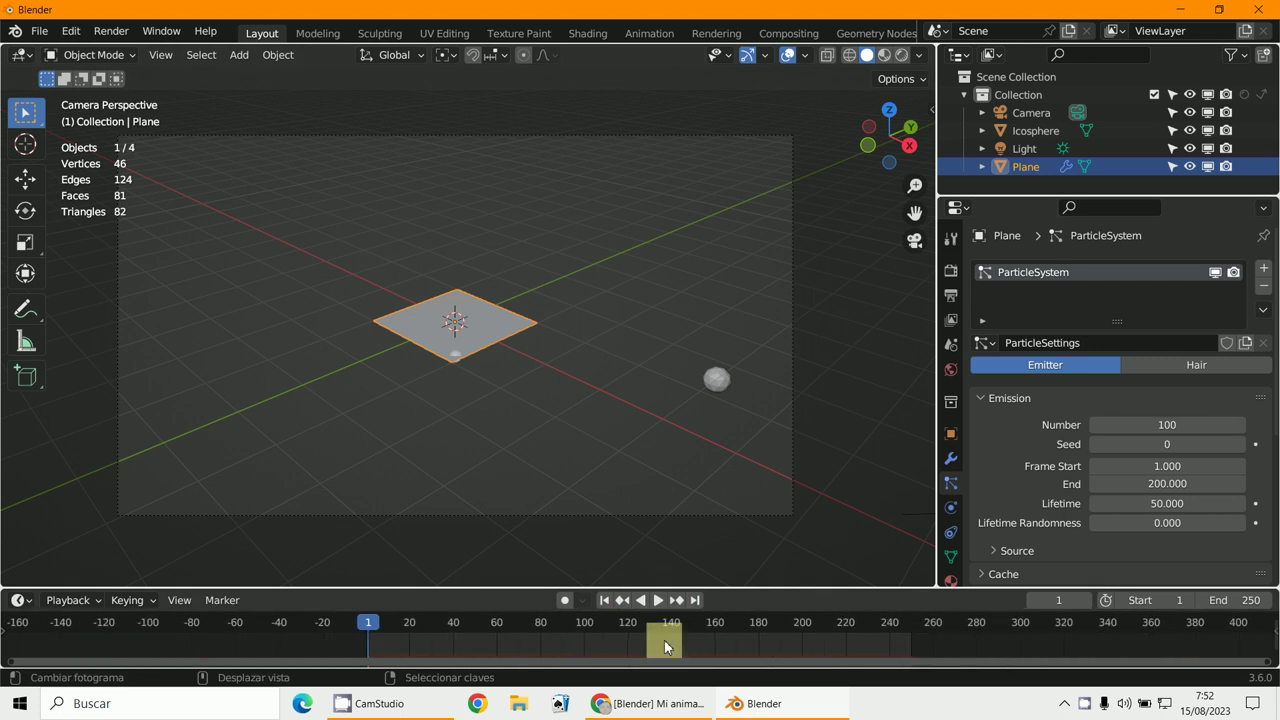
{"action": "middle_click_drag", "start_coordinate": [663, 640], "coordinate": [537, 657]}
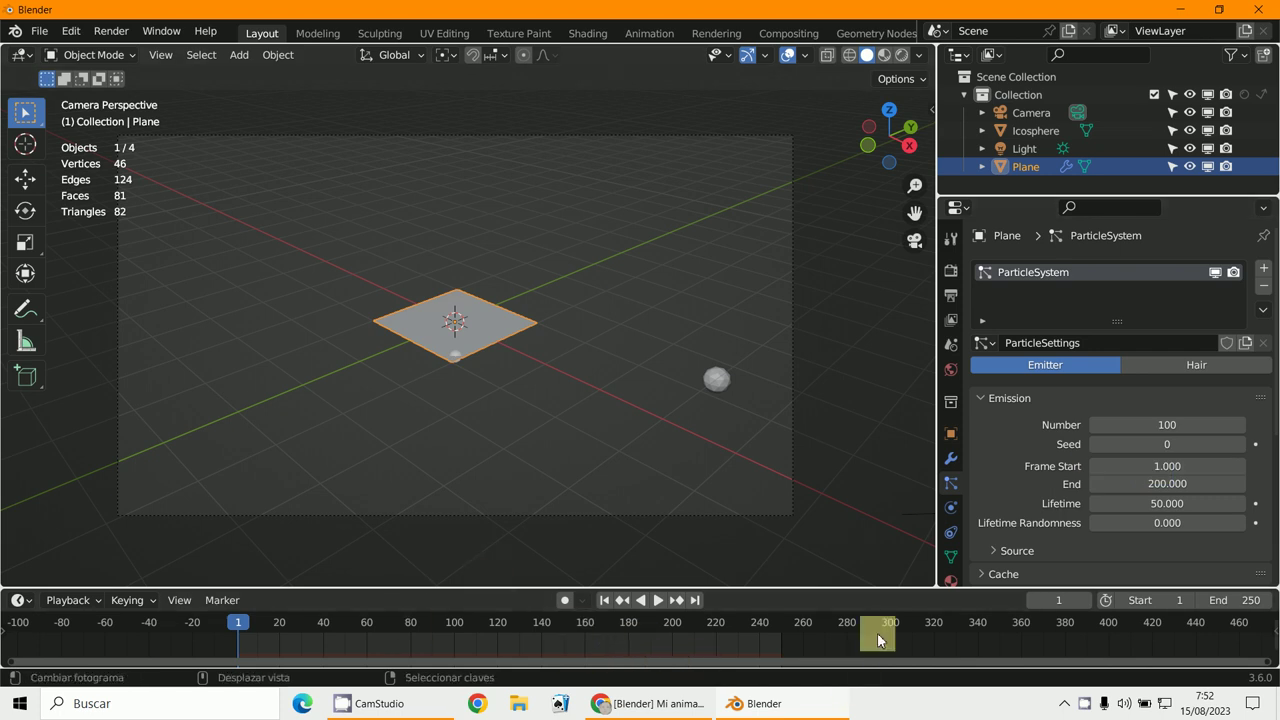
{"action": "left_click", "coordinate": [1167, 485]}
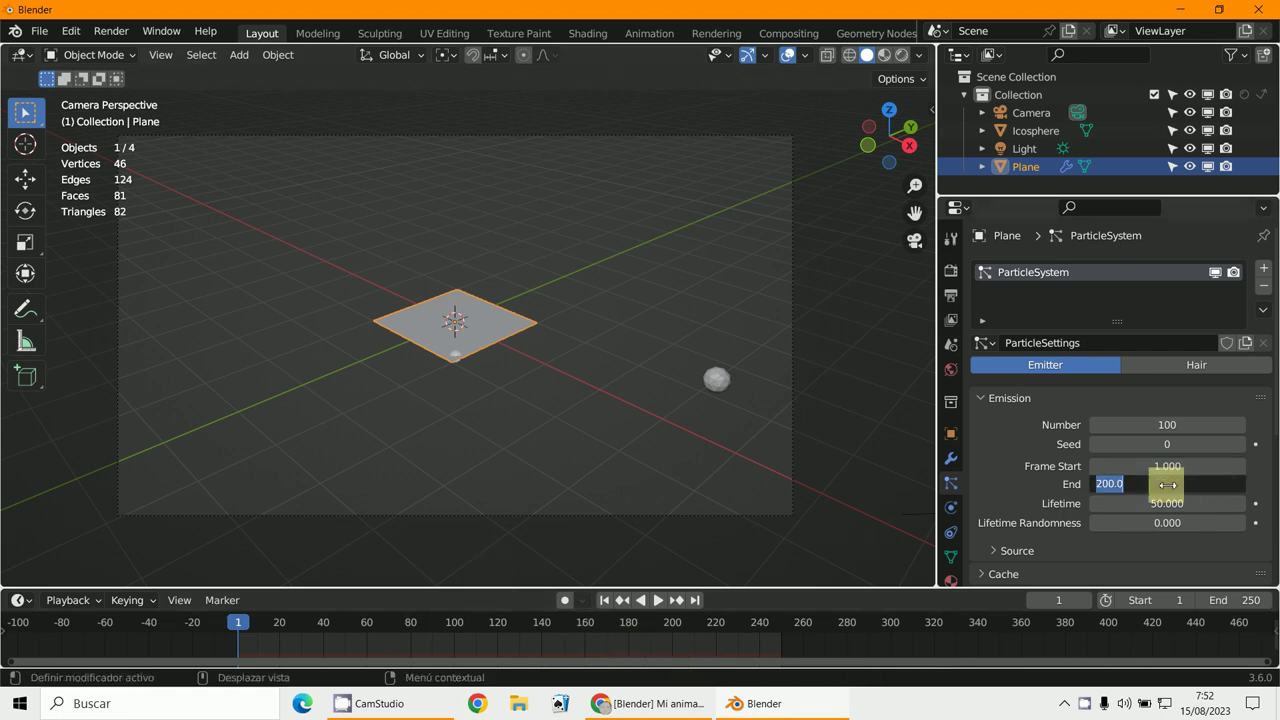
{"action": "type", "text": "100"}
{"action": "key", "text": "Return"}
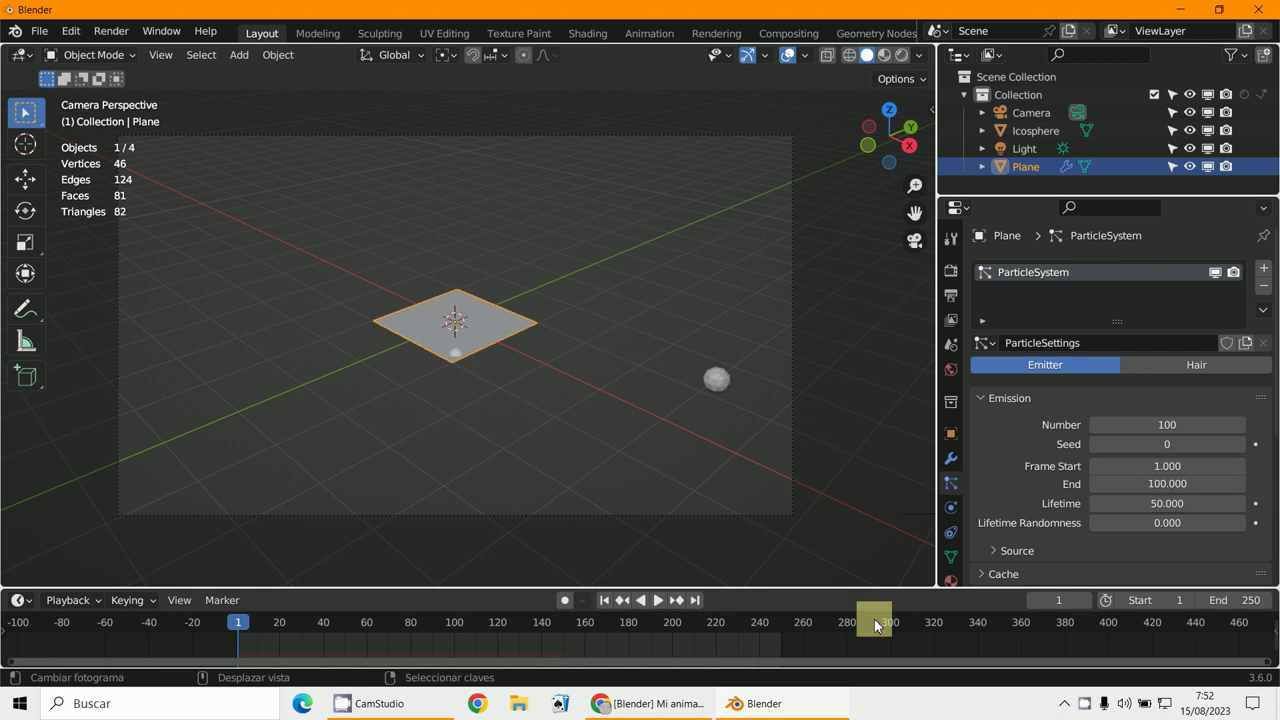
{"action": "left_click", "coordinate": [1251, 600]}
{"action": "type", "text": "100"}
{"action": "key", "text": "Return"}
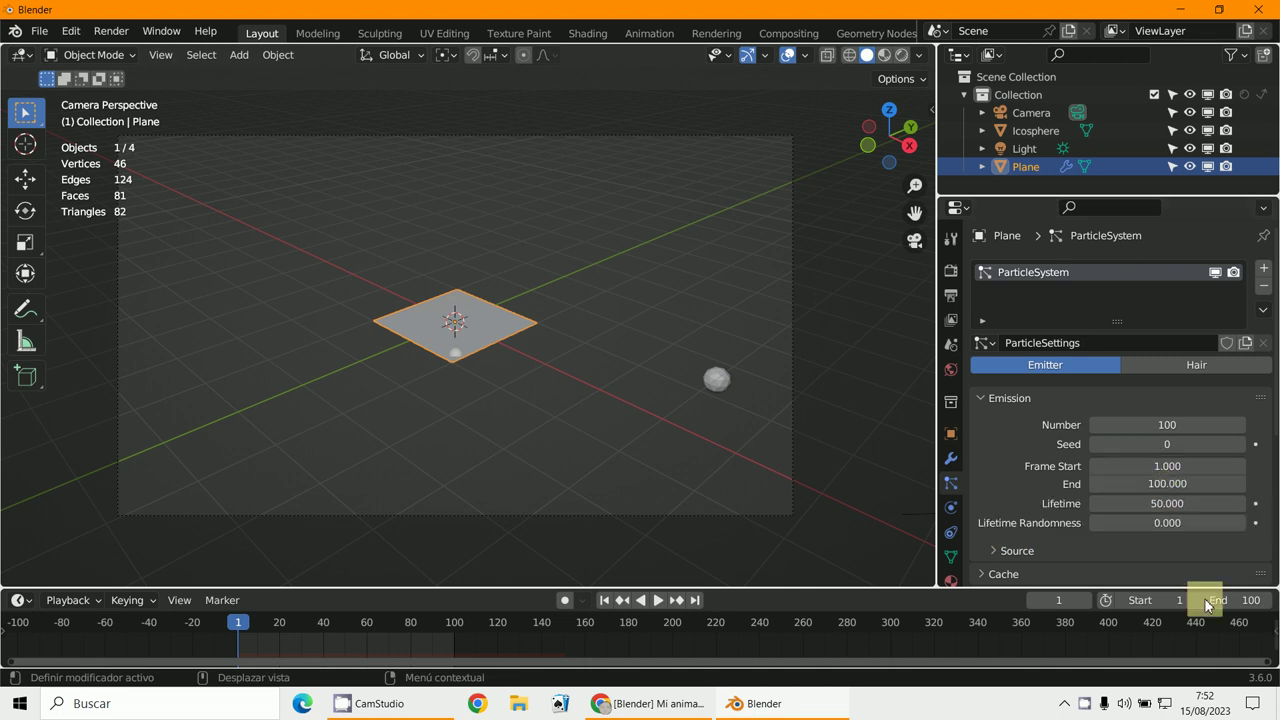
Set the particles' lifetime to 100 frames
{"action": "scroll", "coordinate": [1118, 657], "scroll_direction": "down", "scroll_amount": 3}
{"action": "scroll", "coordinate": [1118, 657], "scroll_direction": "up", "scroll_amount": 3}
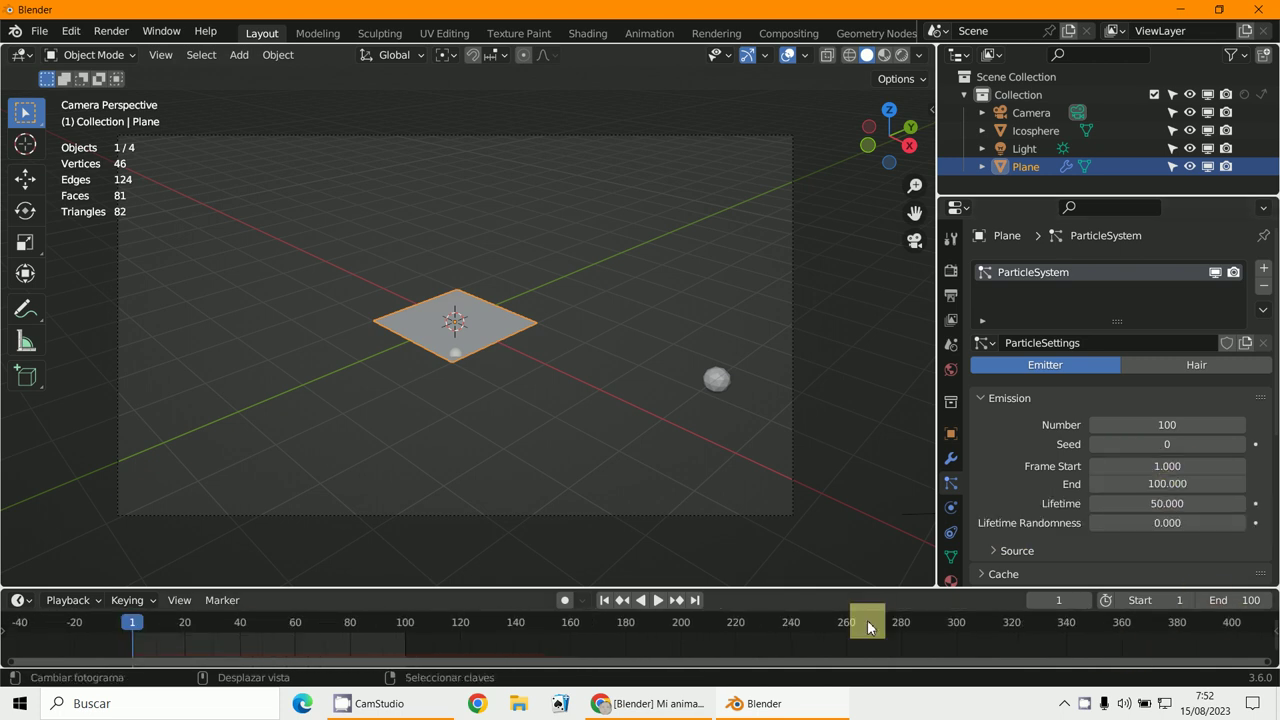
{"action": "middle_click_drag", "start_coordinate": [806, 636], "coordinate": [812, 636]}
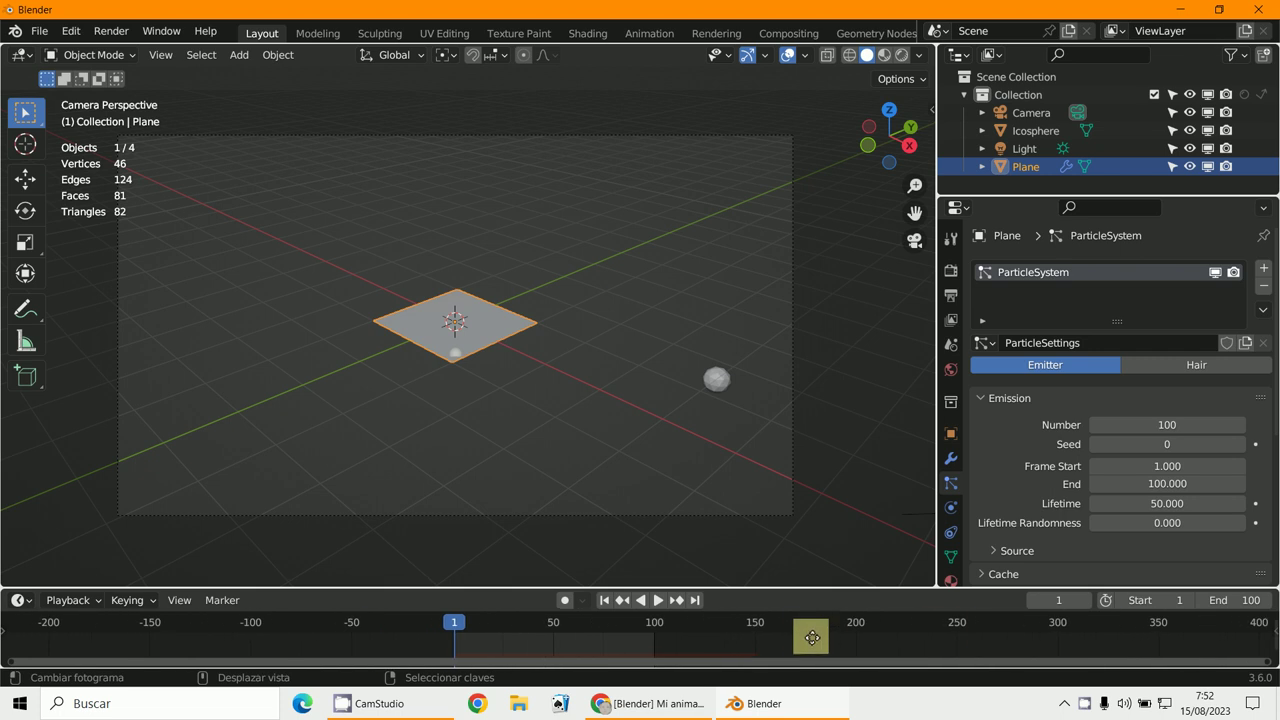
{"action": "left_click", "coordinate": [1197, 506]}
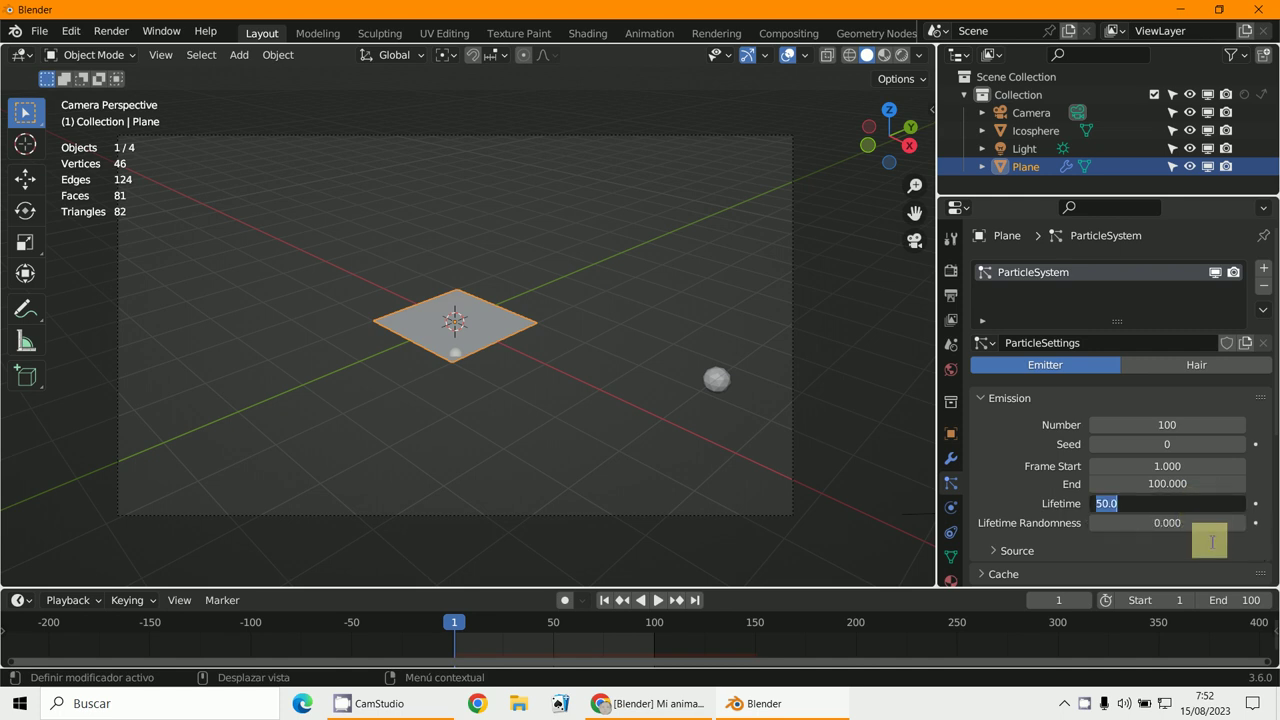
{"action": "left_click_drag", "start_coordinate": [1167, 506], "coordinate": [1058, 507]}
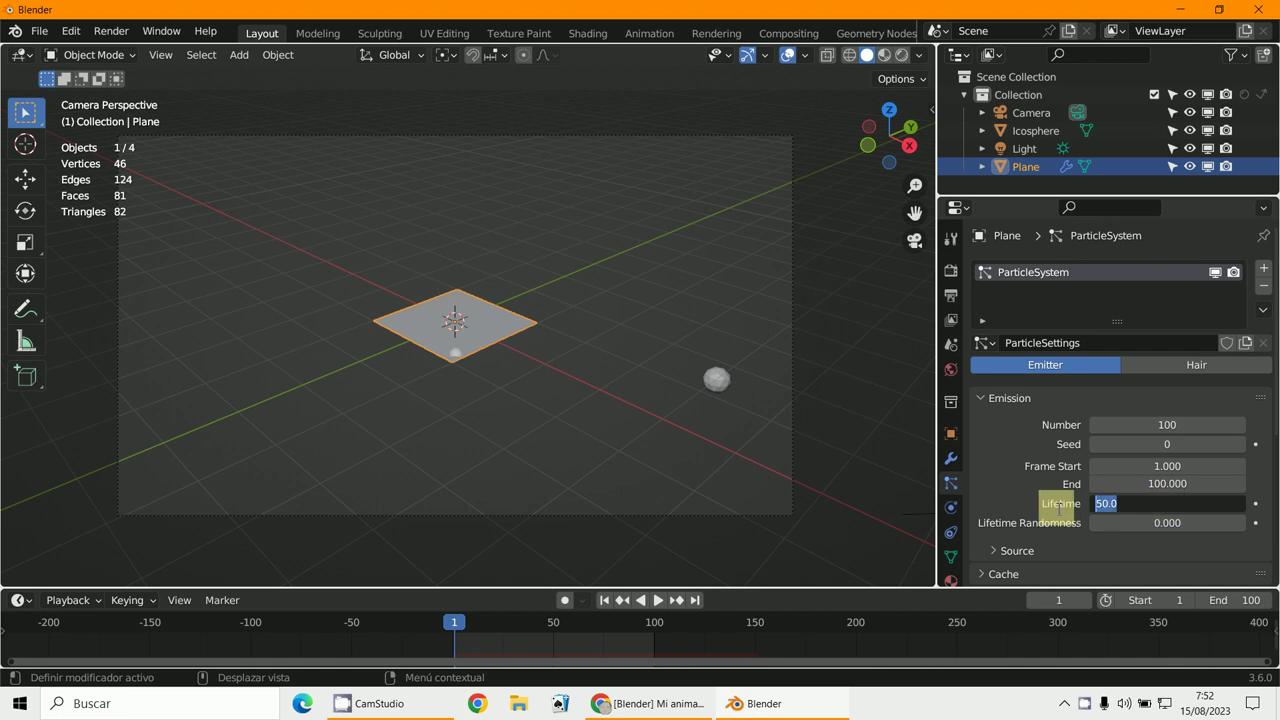
{"action": "key", "text": "Return"}
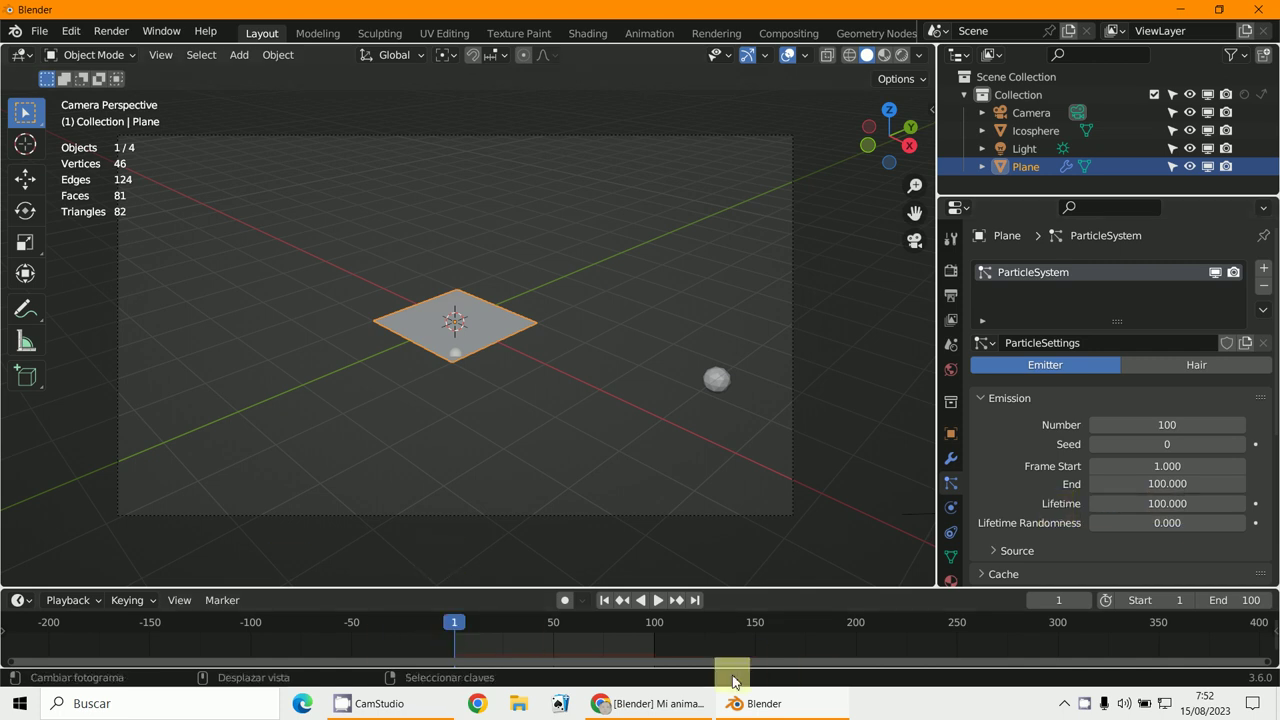
Render the particles as Object, using the Icosphere as the instance object
{"action": "scroll", "coordinate": [1094, 529], "scroll_direction": "down", "scroll_amount": 4}
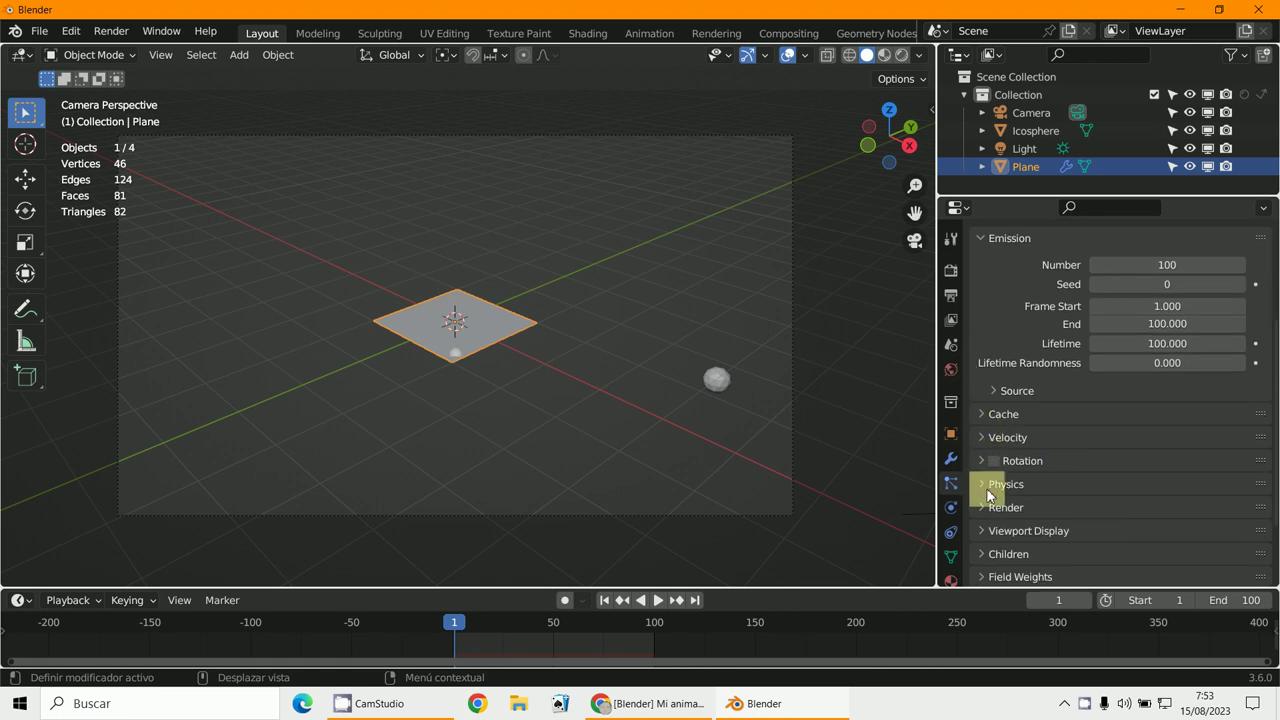
{"action": "scroll", "coordinate": [991, 488], "scroll_direction": "down", "scroll_amount": 2}
{"action": "left_click", "coordinate": [981, 430]}
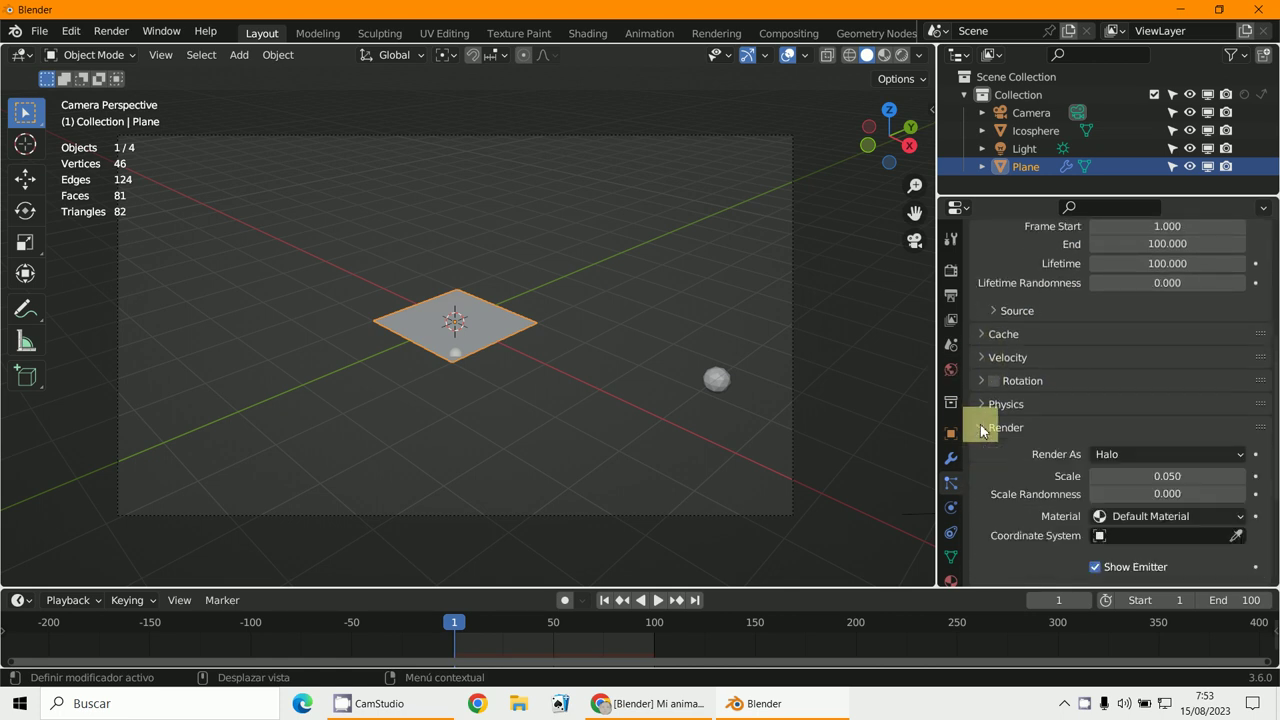
{"action": "scroll", "coordinate": [1124, 478], "scroll_direction": "down", "scroll_amount": 2}
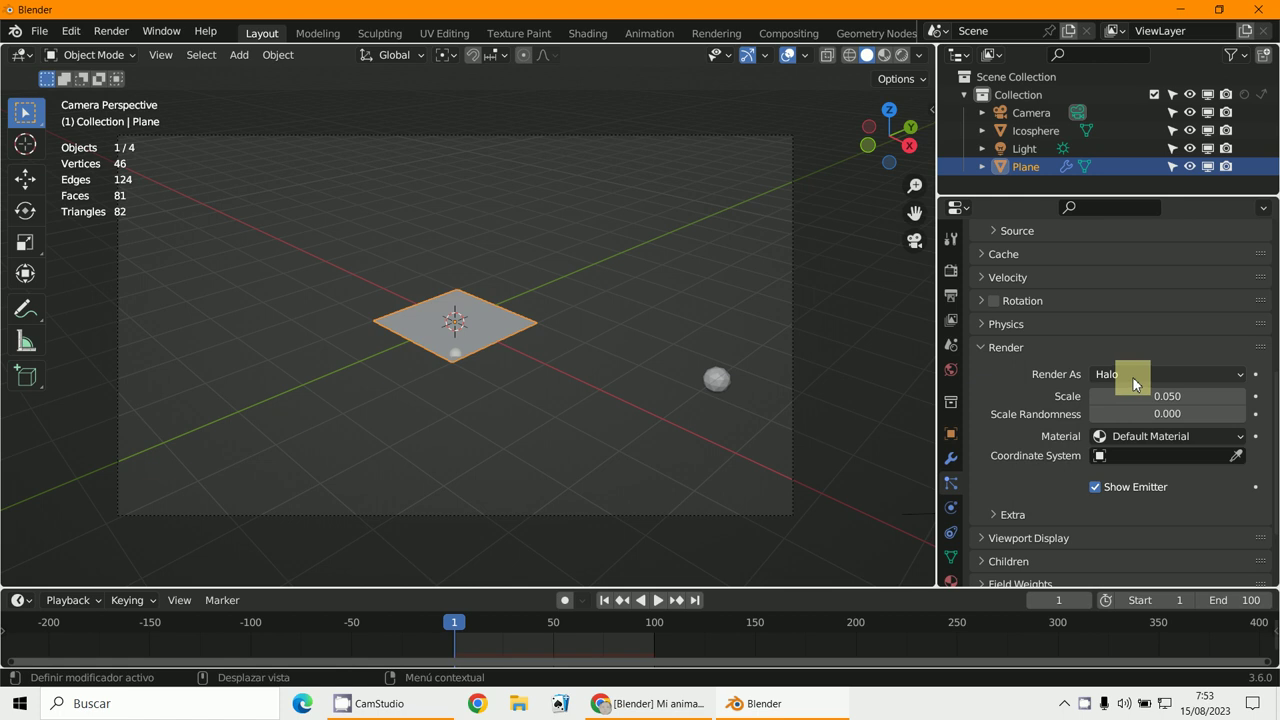
{"action": "left_click", "coordinate": [1134, 374]}
{"action": "left_click", "coordinate": [1127, 473]}
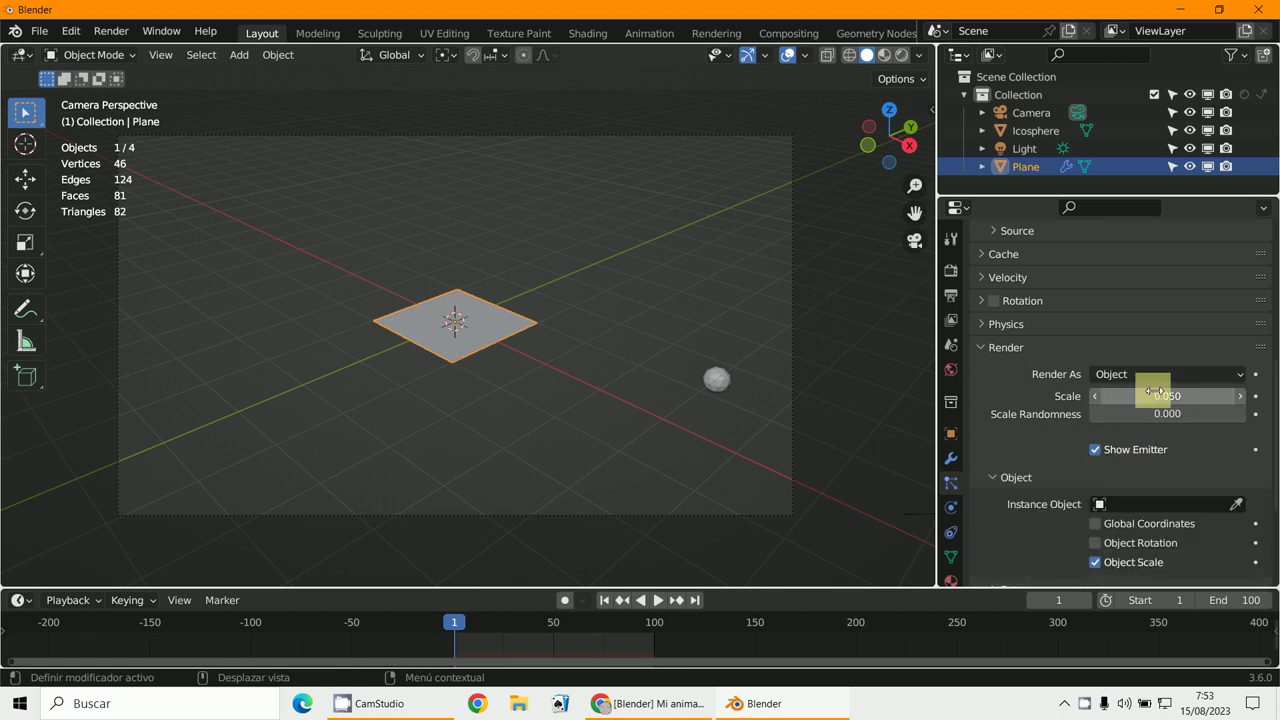
{"action": "left_click", "coordinate": [1099, 507]}
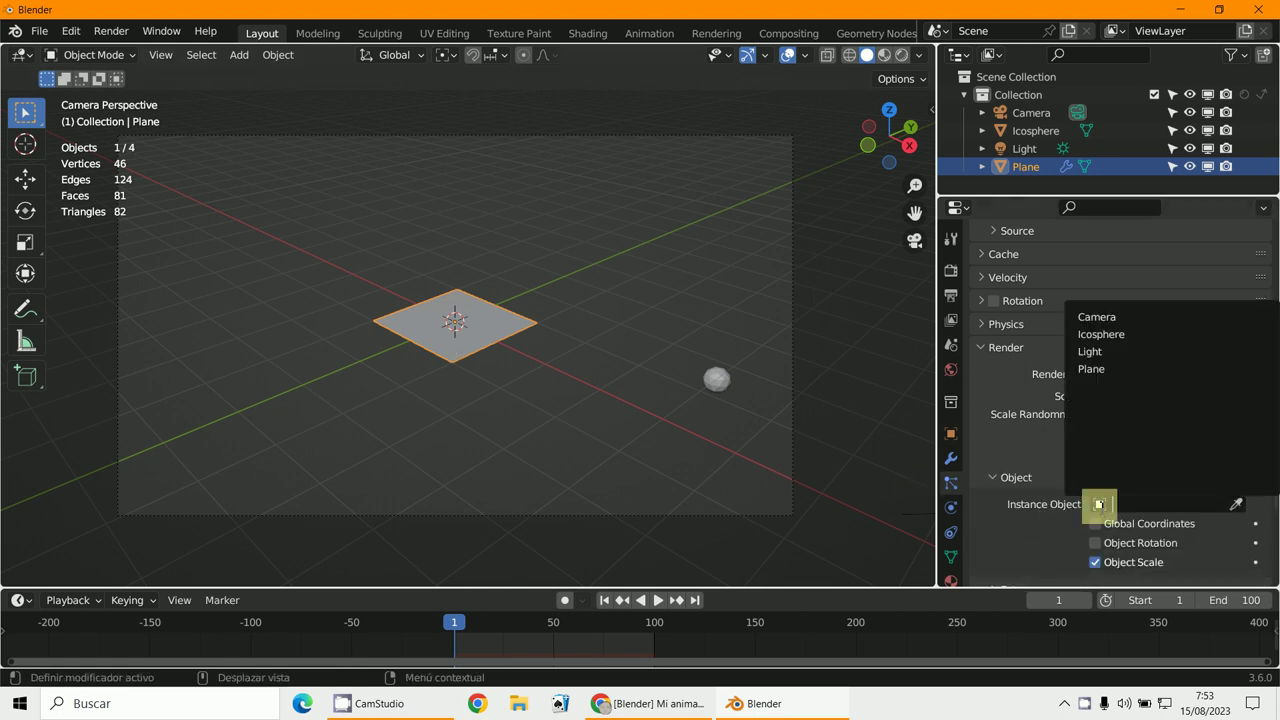
{"action": "left_click", "coordinate": [1127, 336]}
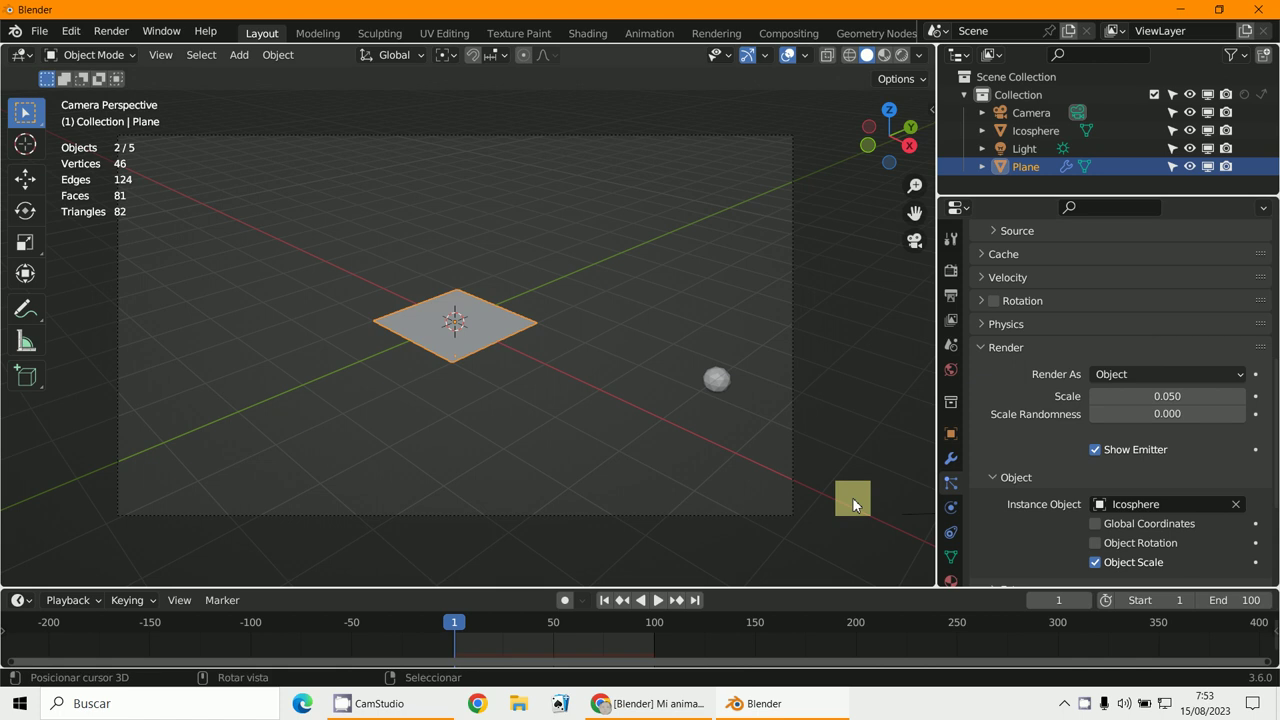
Play the animation from frame 1 to preview how the plane emits its particles, and stop the playback
{"action": "left_click", "coordinate": [658, 601]}
{"action": "scroll", "coordinate": [600, 500], "scroll_direction": "up", "scroll_amount": 4}
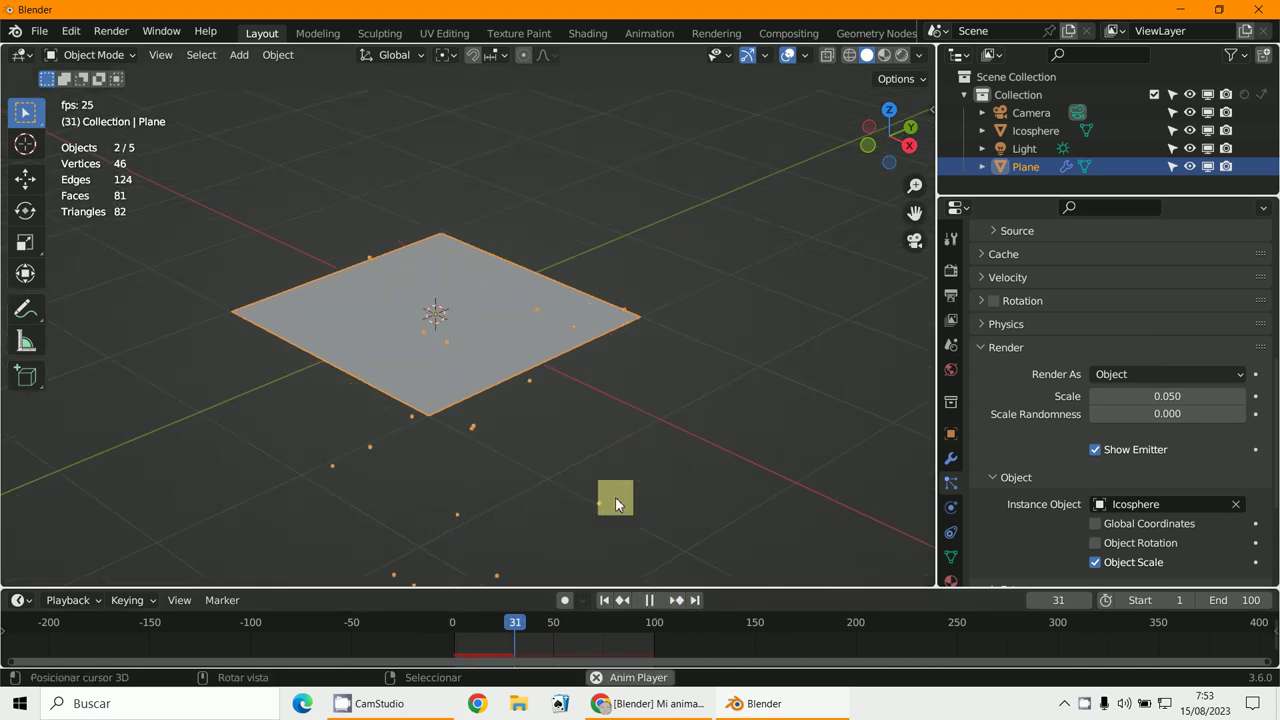
{"action": "key", "text": "Escape"}
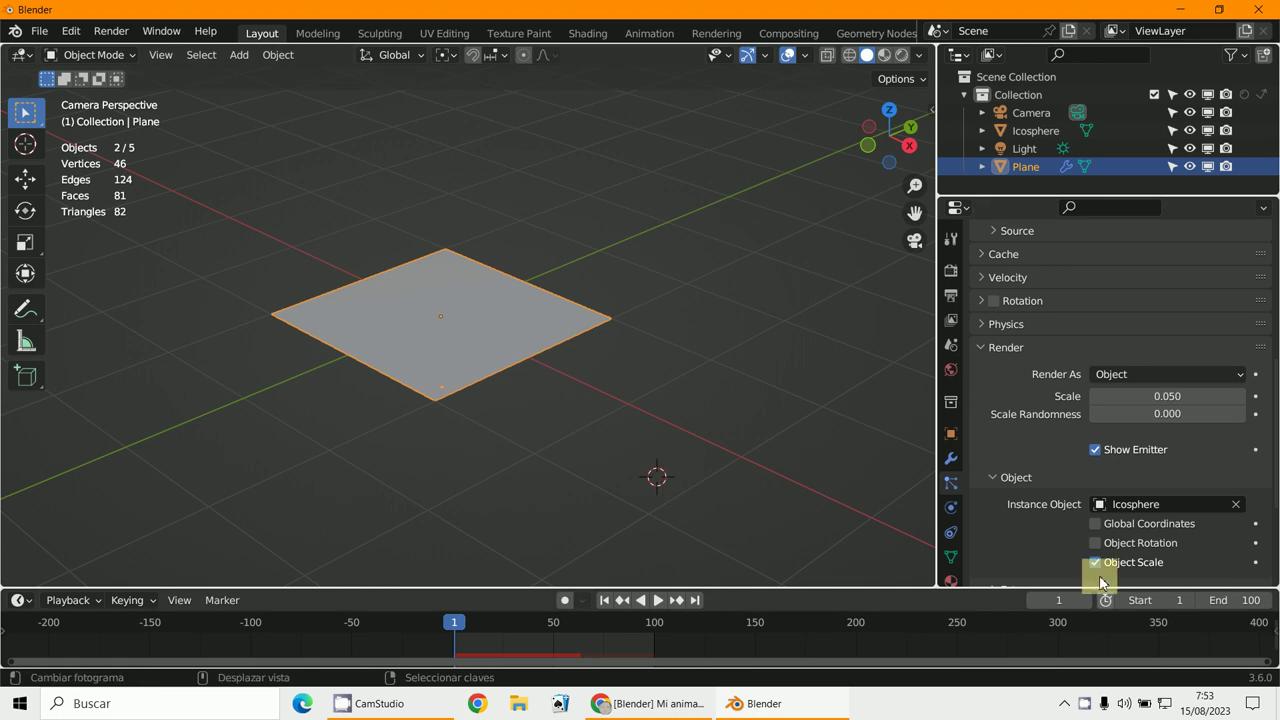
Set the gravity field weight of the plane's particle system to 0
{"action": "scroll", "coordinate": [1000, 495], "scroll_direction": "down", "scroll_amount": 5}
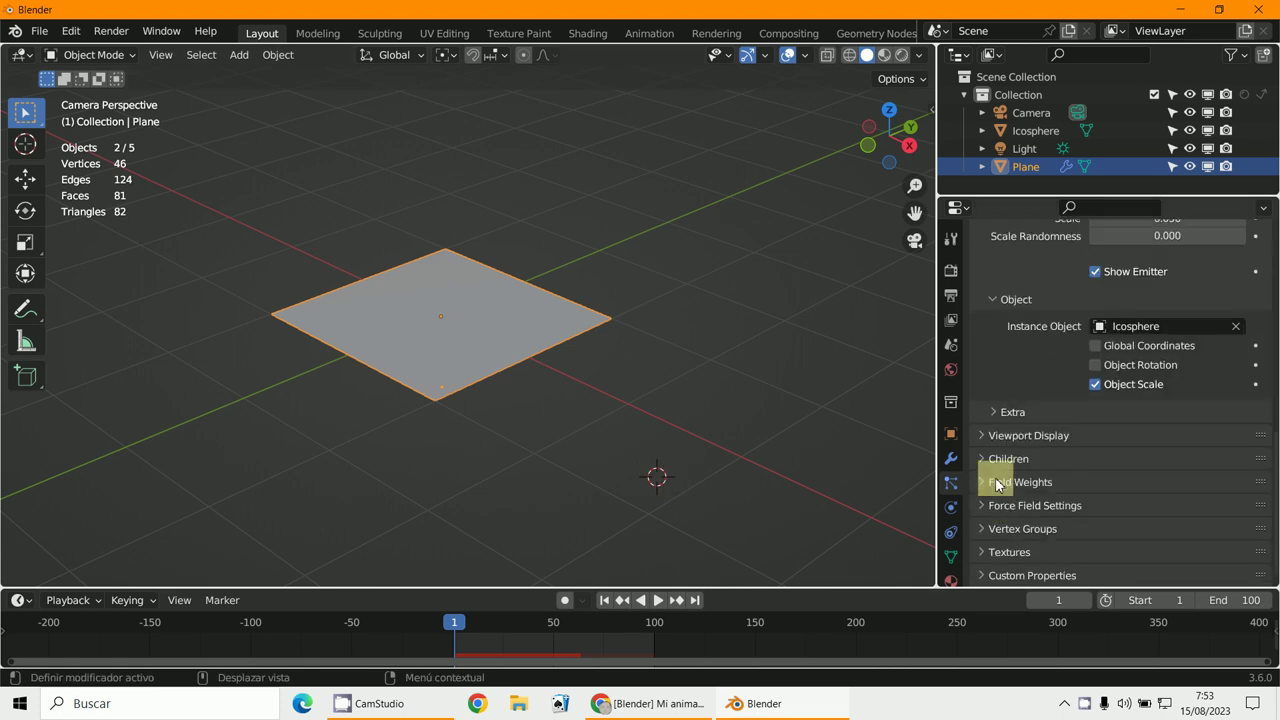
{"action": "left_click", "coordinate": [993, 483]}
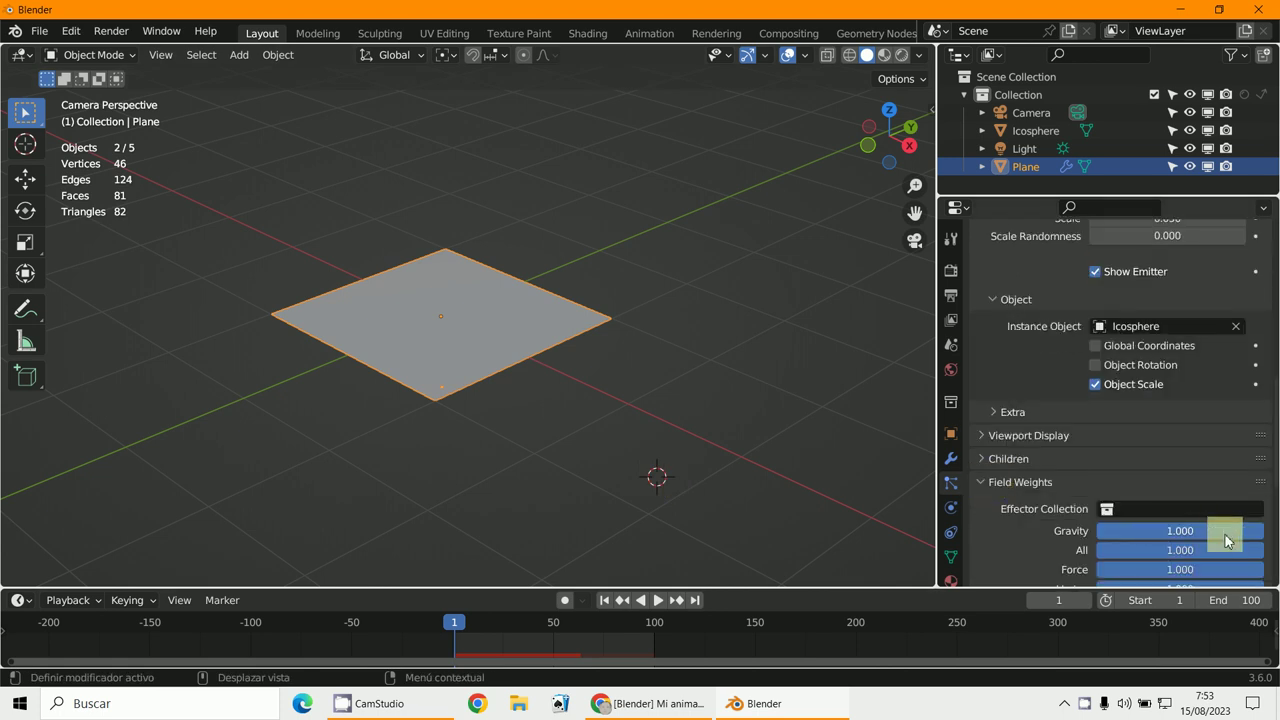
{"action": "left_click_drag", "start_coordinate": [1223, 531], "coordinate": [1097, 537]}
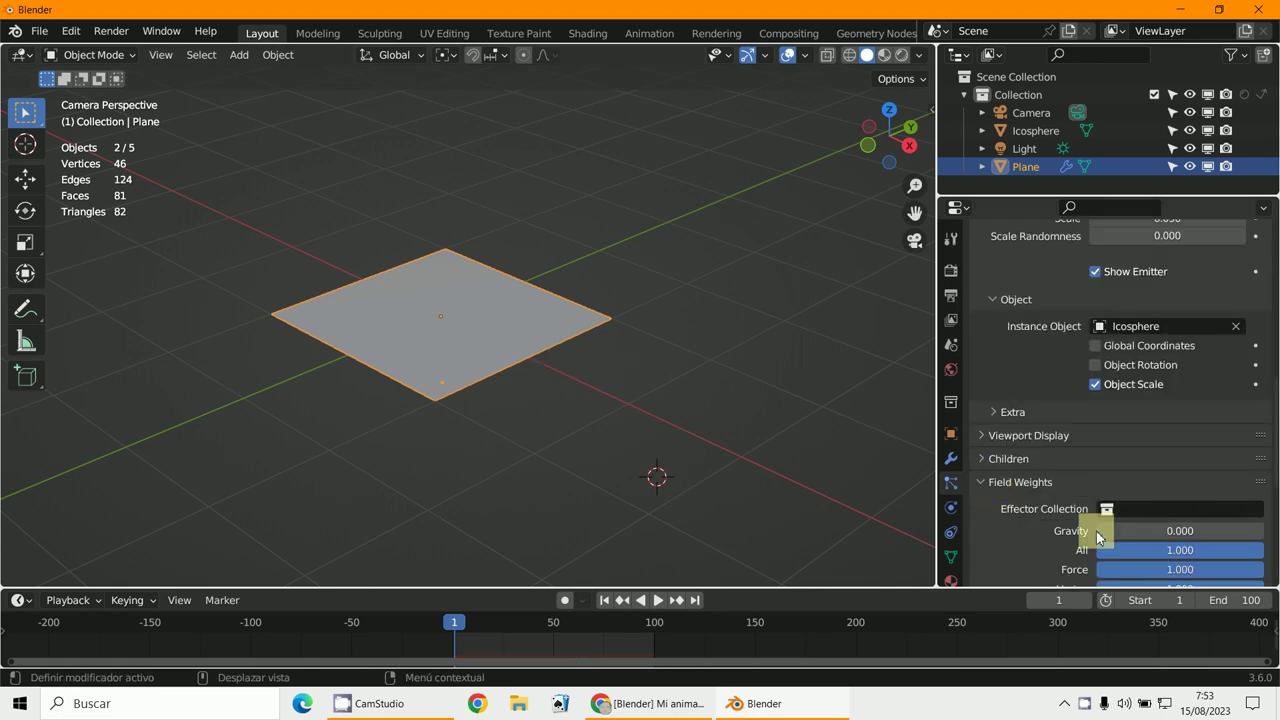
Play back the particle animation without gravity and return to frame 1
{"action": "left_click", "coordinate": [656, 600]}
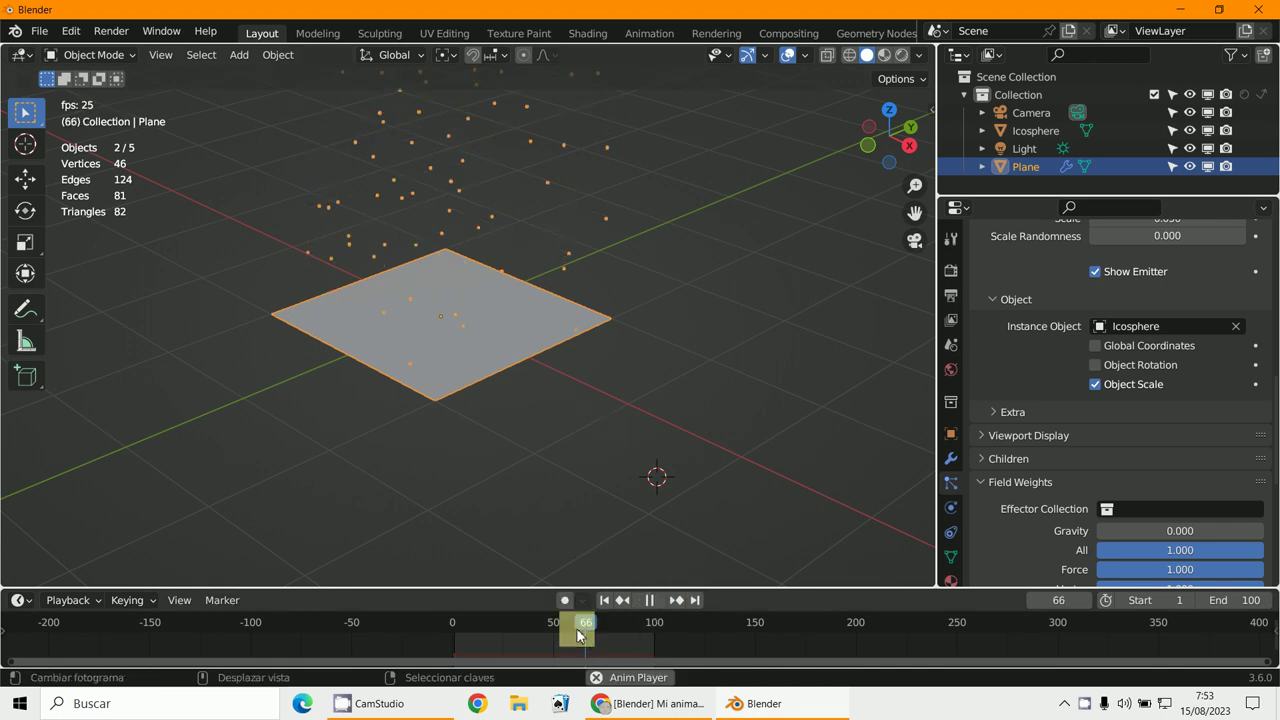
{"action": "key", "text": "Escape"}
{"action": "left_click", "coordinate": [658, 603]}
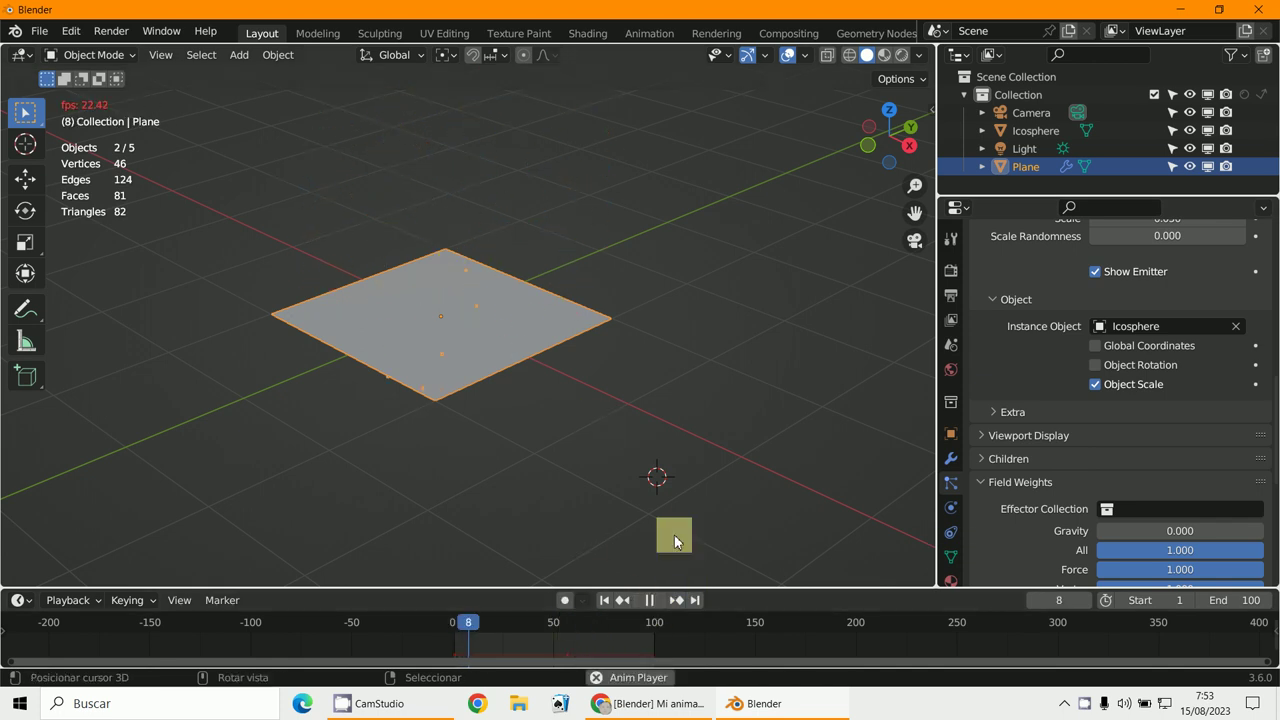
{"action": "key", "text": "Escape"}
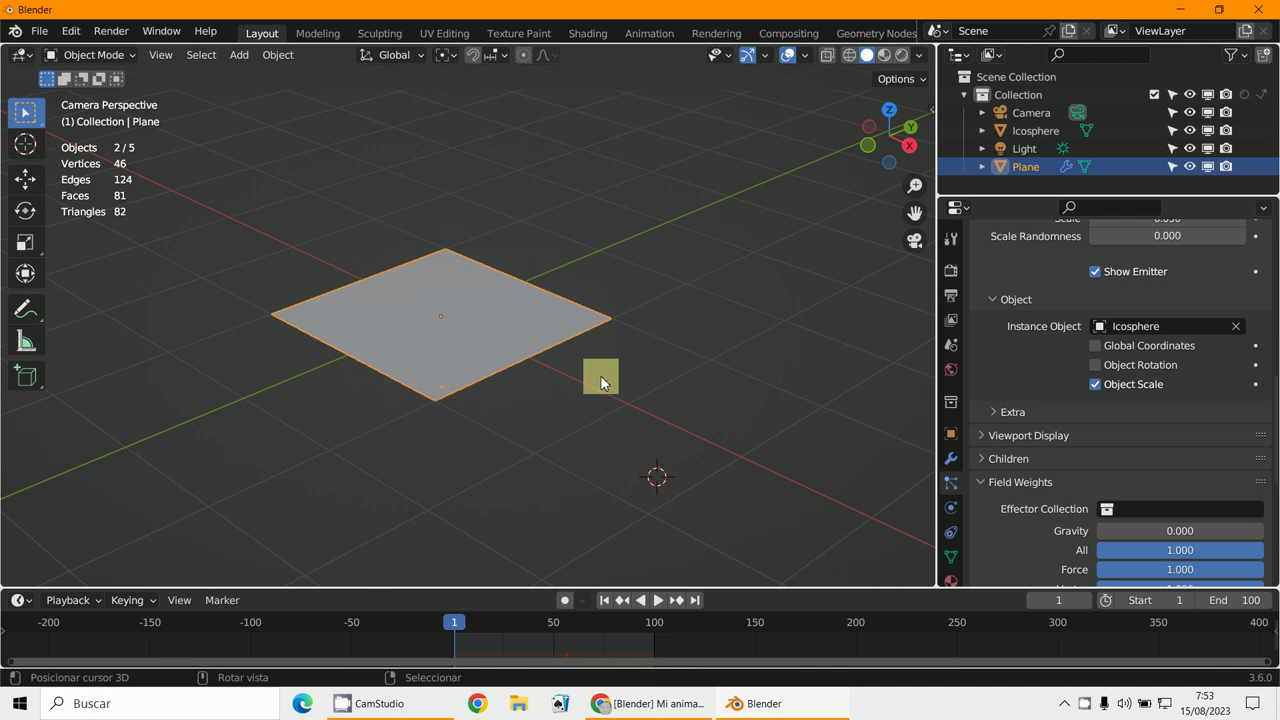
Go to frame 35 and set the rendered particles' scale to 0.850 and scale randomness to 0.726
{"action": "left_click_drag", "start_coordinate": [451, 627], "coordinate": [522, 626]}
{"action": "scroll", "coordinate": [987, 535], "scroll_direction": "down", "scroll_amount": 4}
{"action": "scroll", "coordinate": [987, 530], "scroll_direction": "up", "scroll_amount": 8}
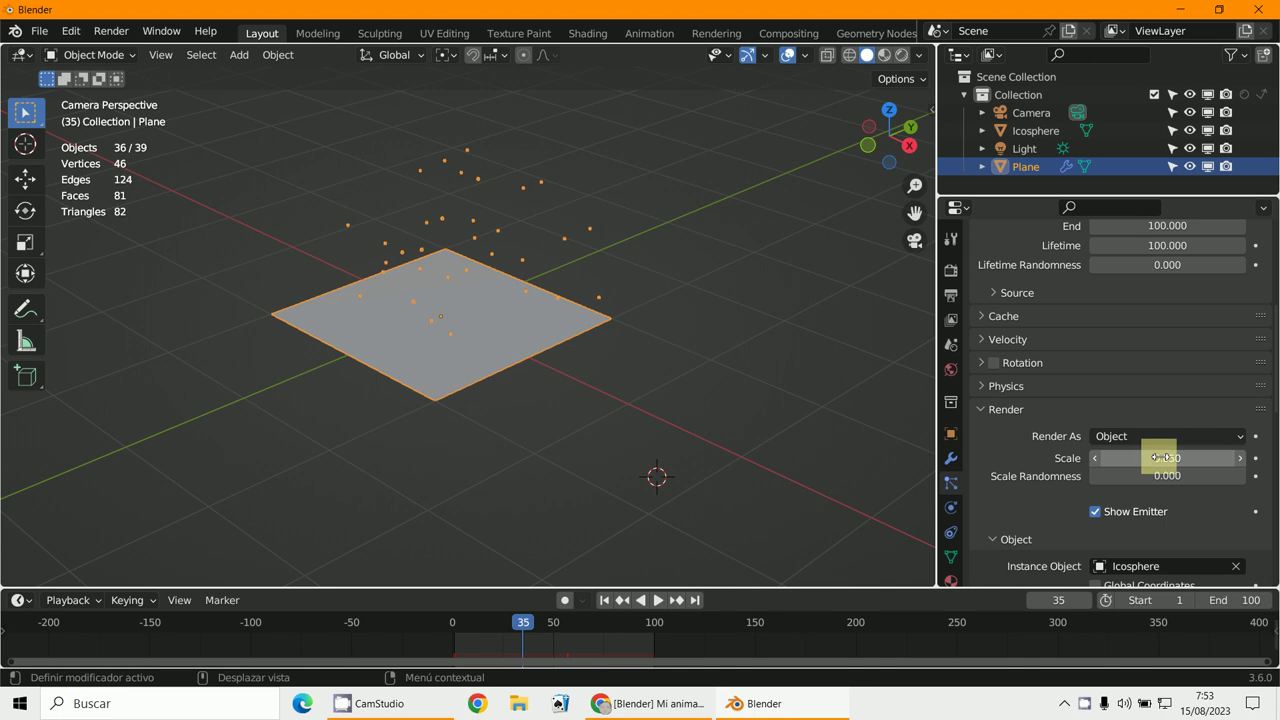
{"action": "left_click_drag", "start_coordinate": [1160, 458], "coordinate": [569, 289]}
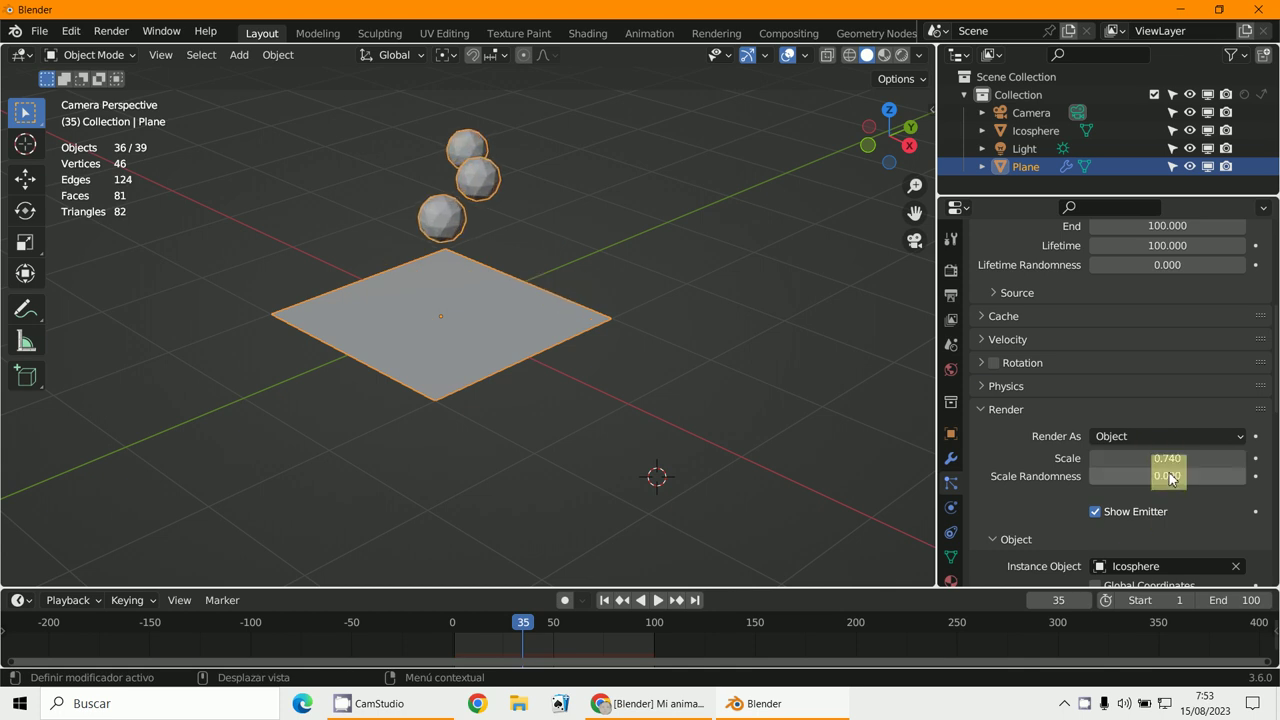
{"action": "left_click_drag", "start_coordinate": [1166, 470], "coordinate": [486, 303]}
{"action": "left_click_drag", "start_coordinate": [1165, 457], "coordinate": [540, 300]}
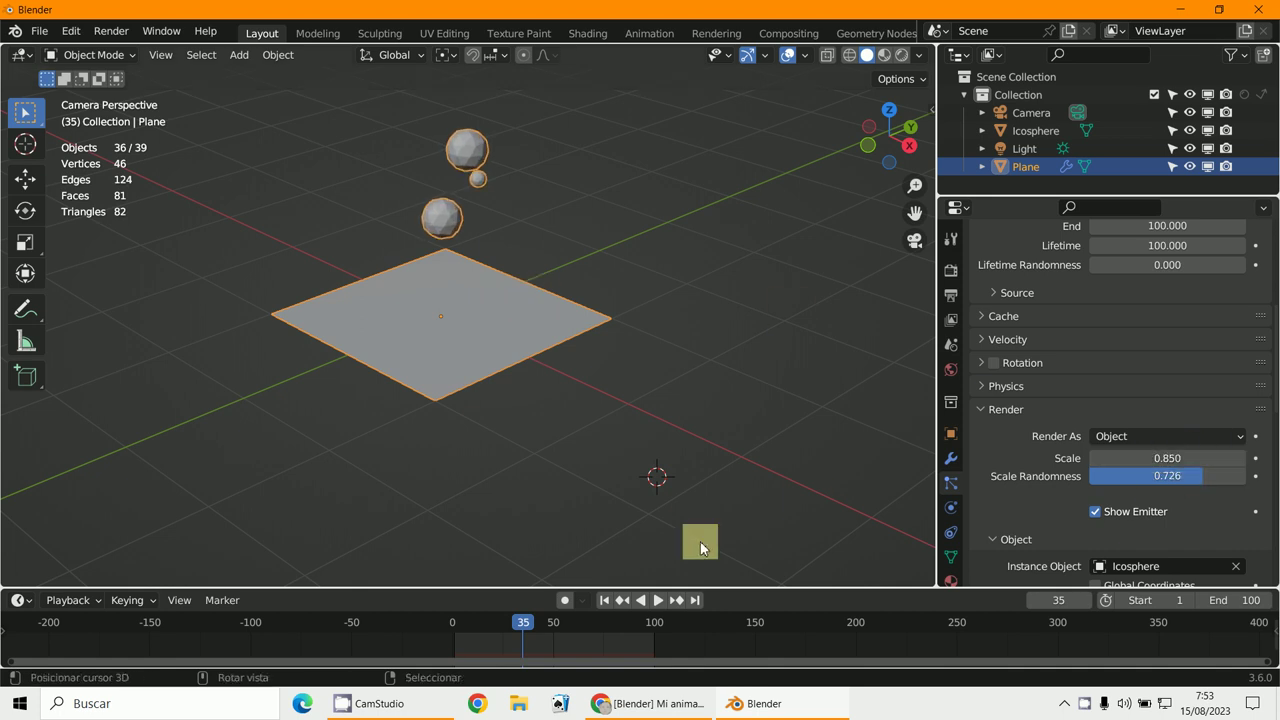
Play the animation to preview the particles' varied sizes, and stop the playback
{"action": "left_click", "coordinate": [657, 600]}
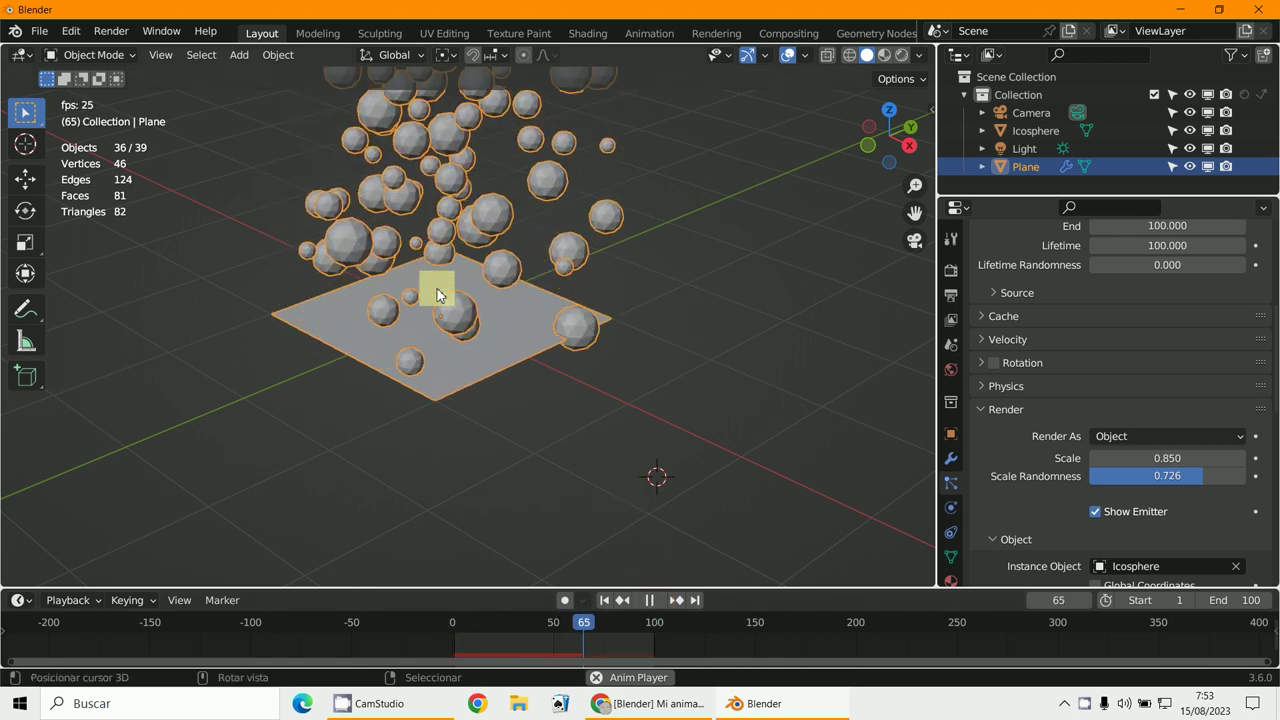
{"action": "key", "text": "Escape"}
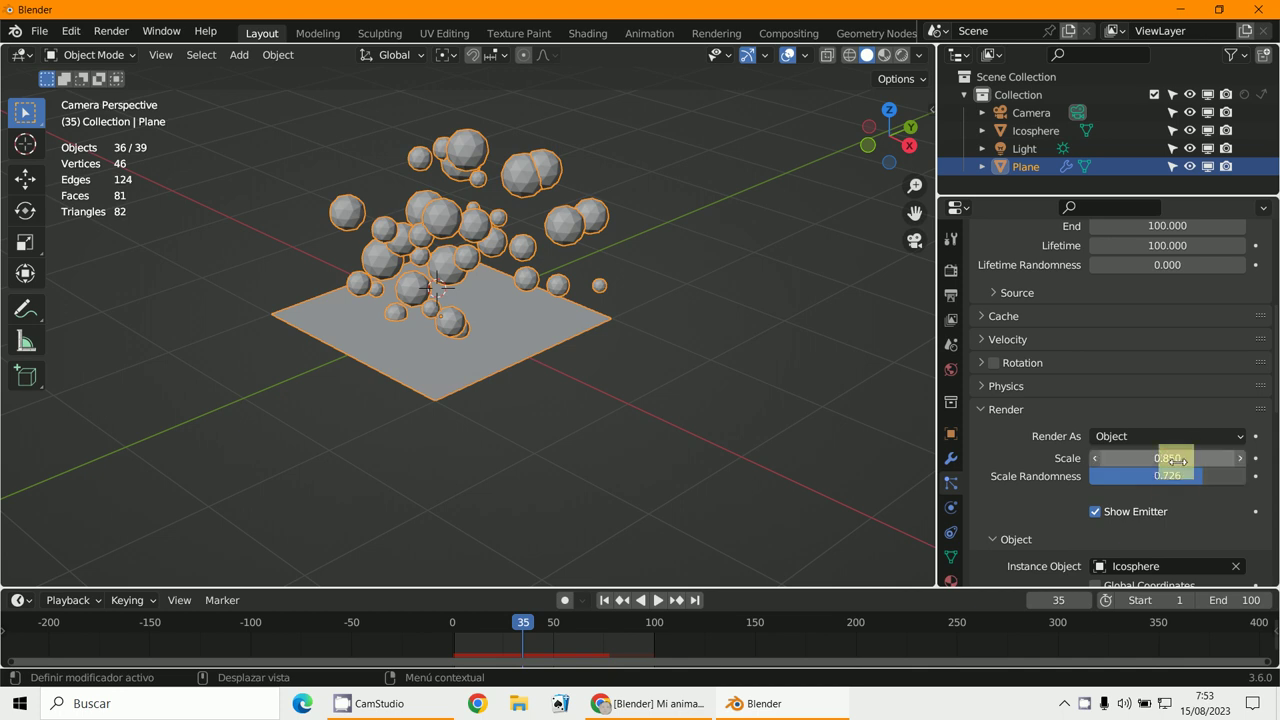
Replace the Outliner with the Dope Sheet editor and make its area taller
{"action": "left_click", "coordinate": [957, 57]}
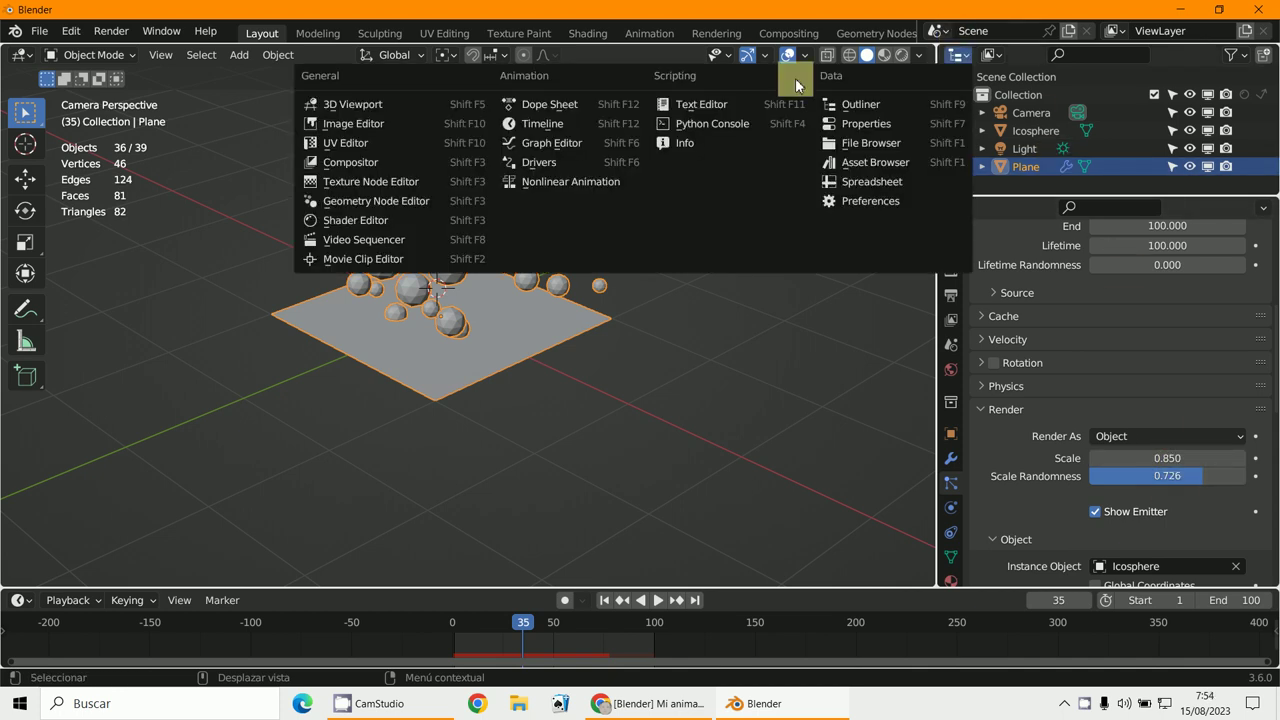
{"action": "left_click", "coordinate": [516, 106]}
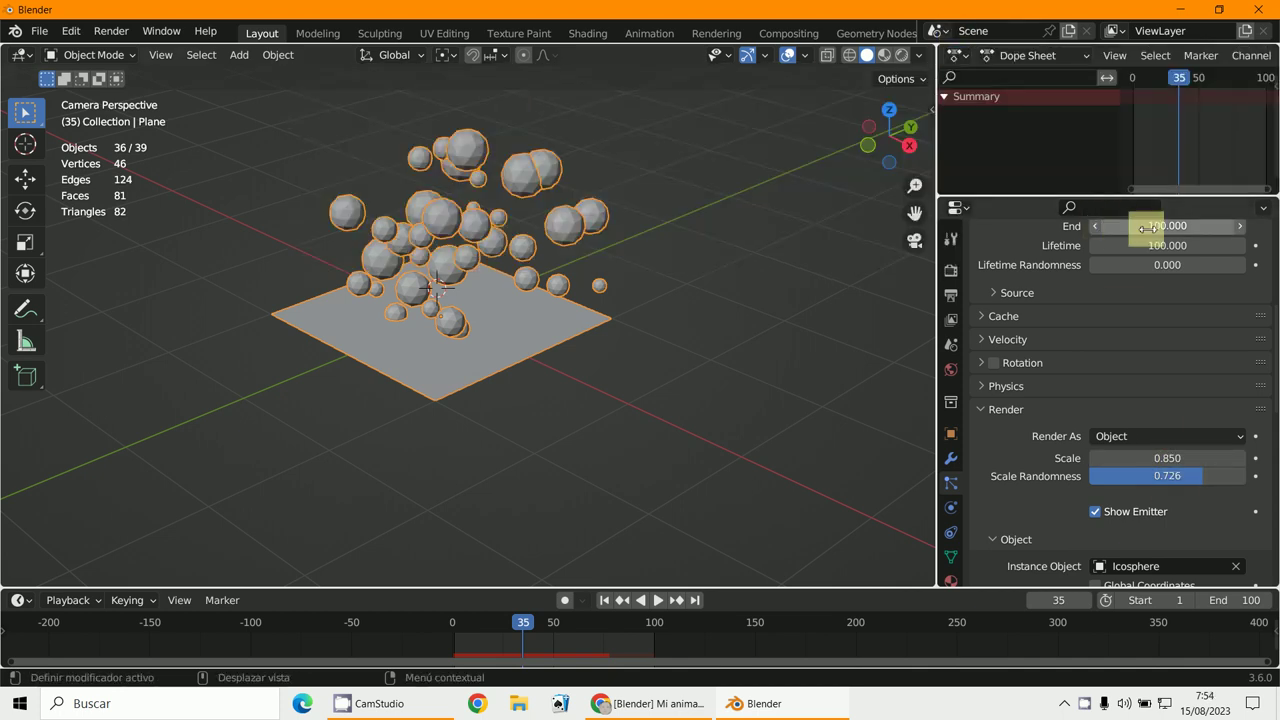
{"action": "left_click_drag", "start_coordinate": [1109, 196], "coordinate": [1095, 252]}
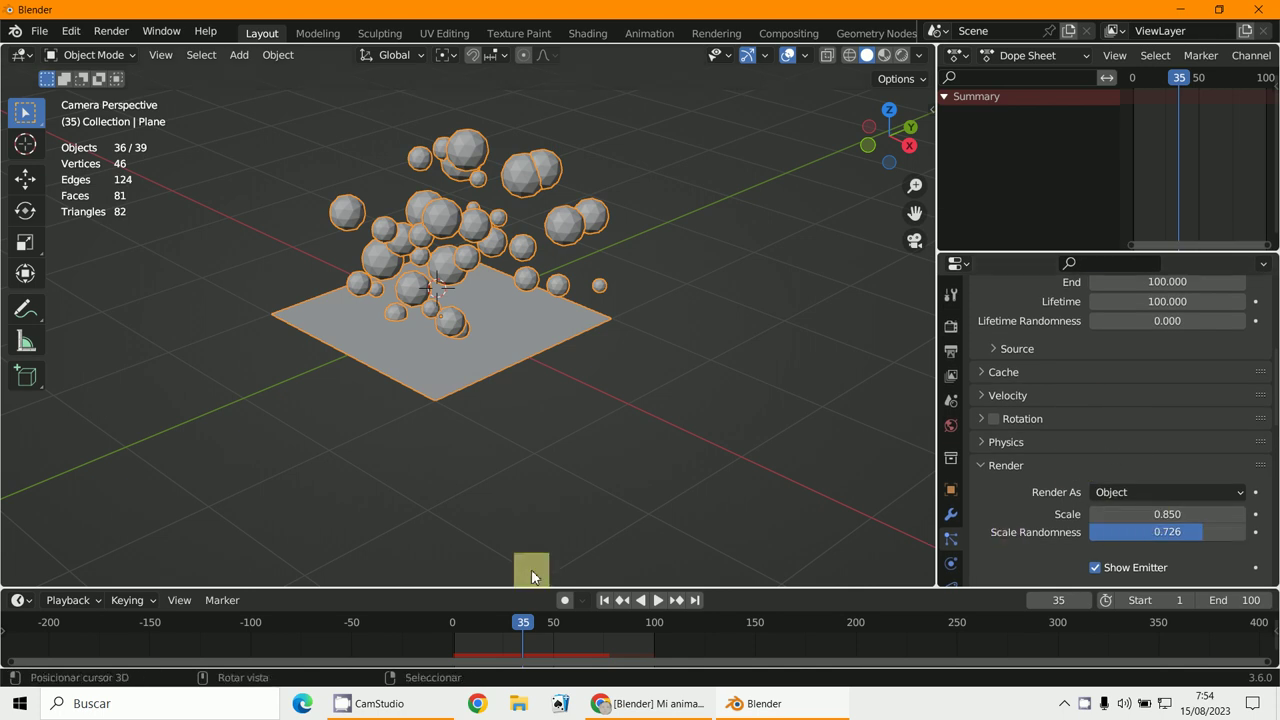
Go to frame 1 and insert a keyframe on the particles' render scale of 0.850
{"action": "left_click_drag", "start_coordinate": [487, 647], "coordinate": [456, 647]}
{"action": "key", "text": "space"}
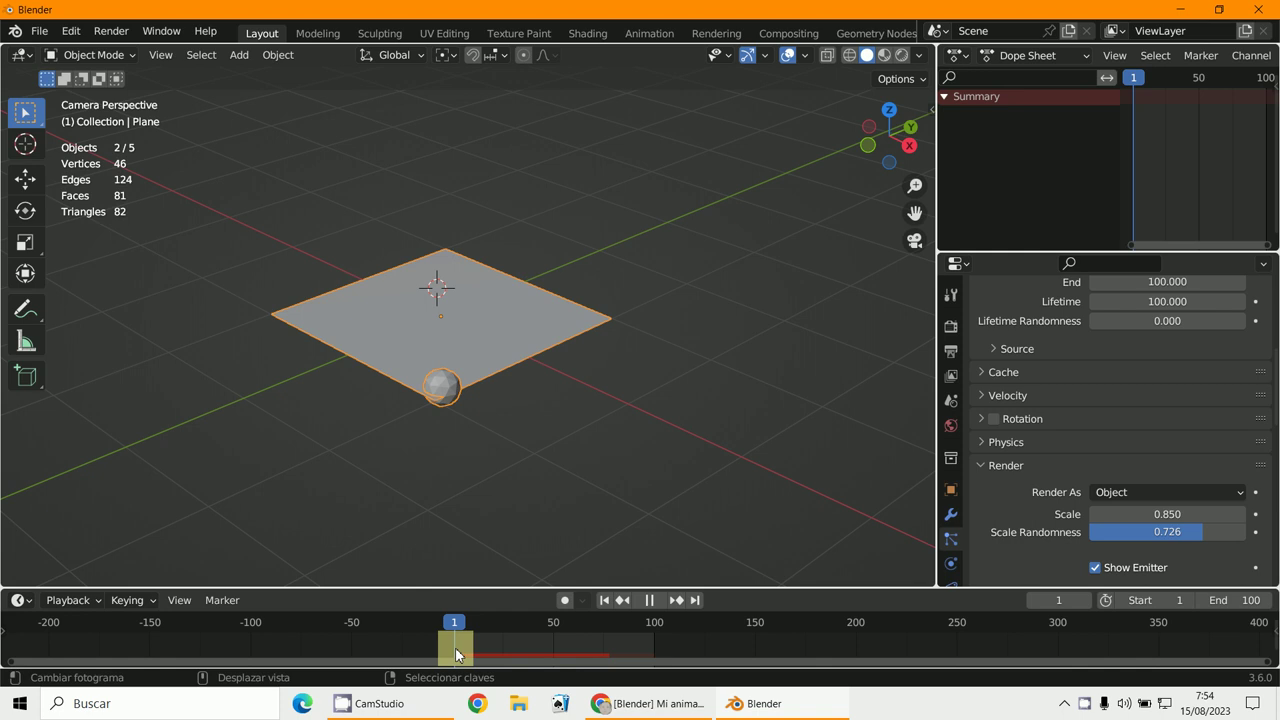
{"action": "key", "text": "space"}
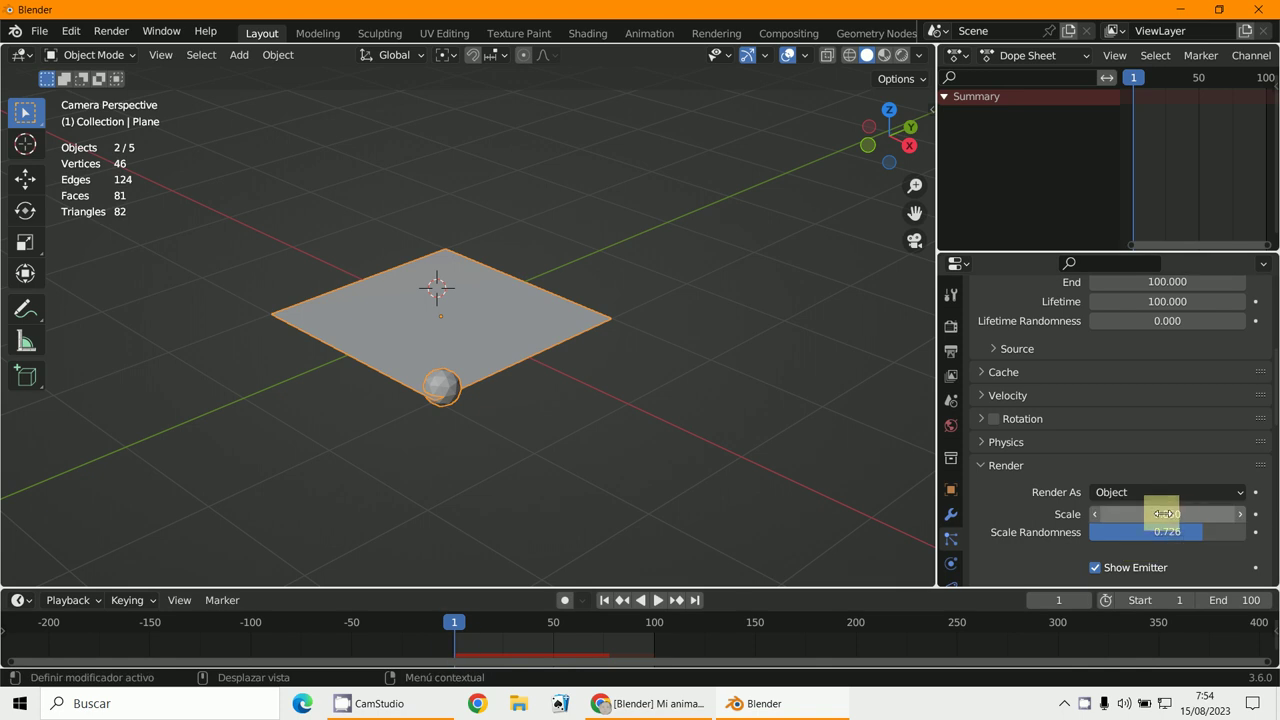
{"action": "key", "text": "i"}
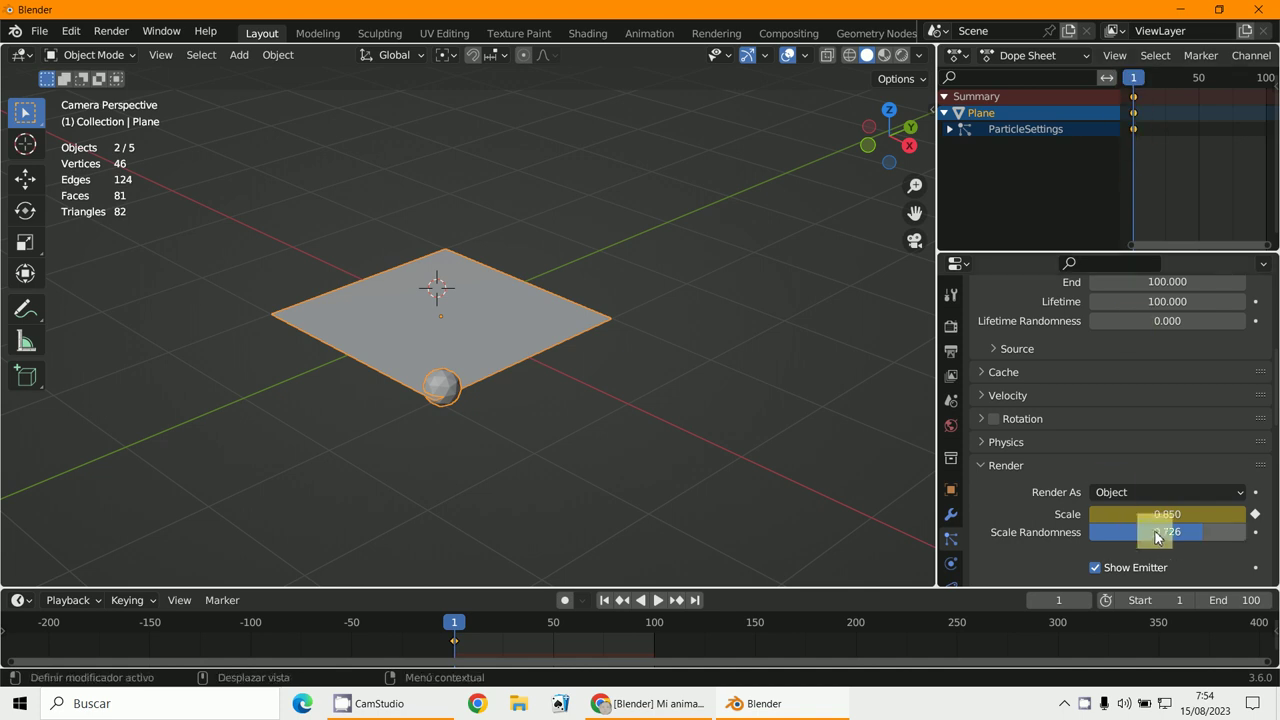
Set the particles' render scale to 0.190 at frame 50 and insert a keyframe for it
{"action": "left_click", "coordinate": [552, 645]}
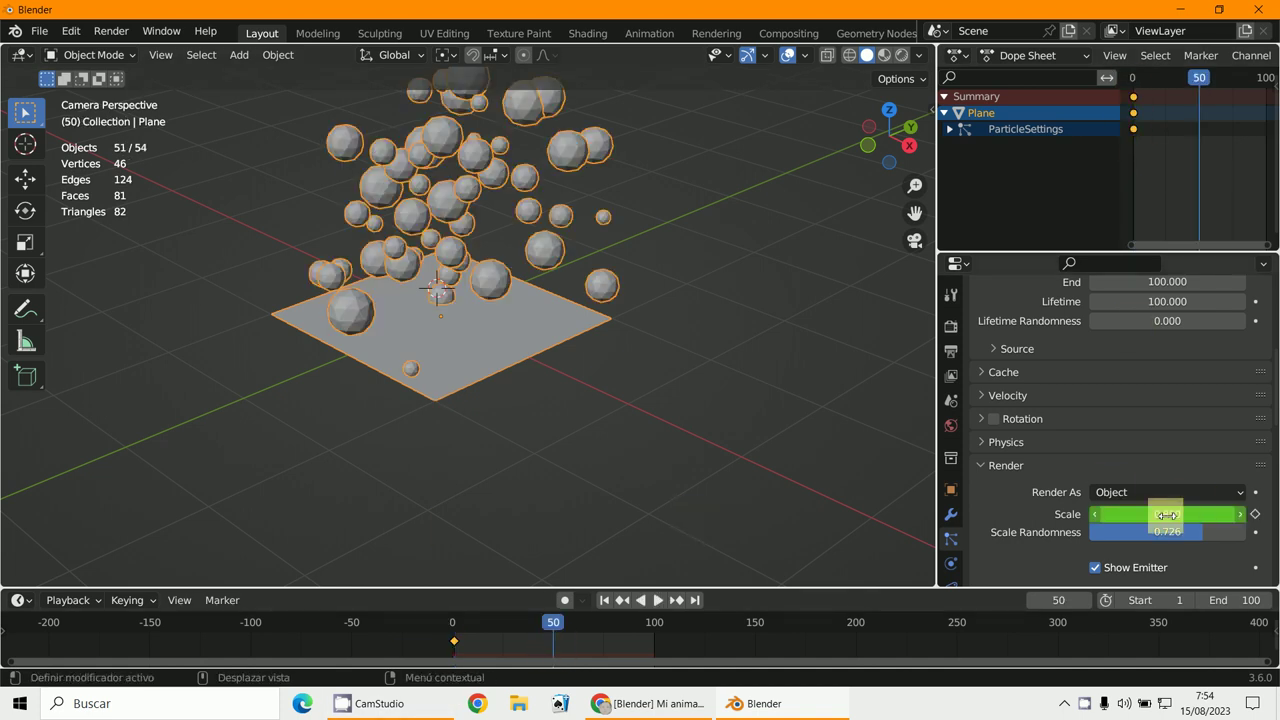
{"action": "left_click_drag", "start_coordinate": [1166, 515], "coordinate": [797, 349]}
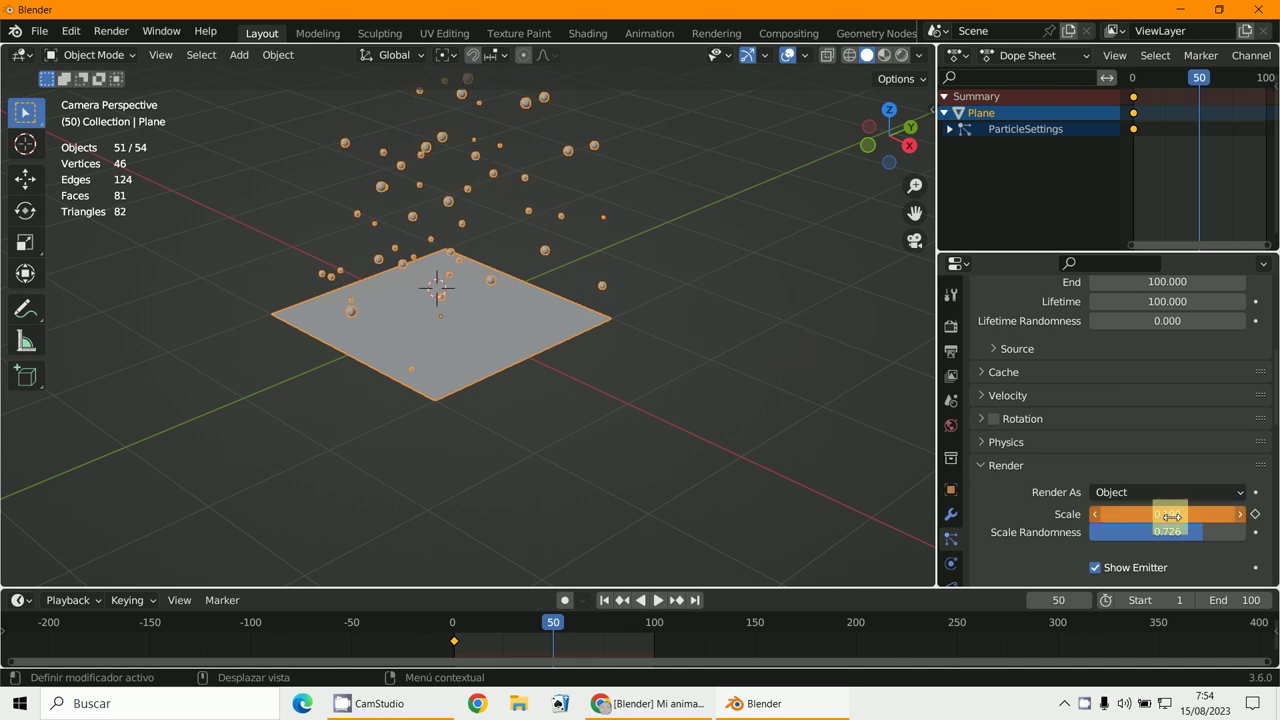
{"action": "key", "text": "i"}
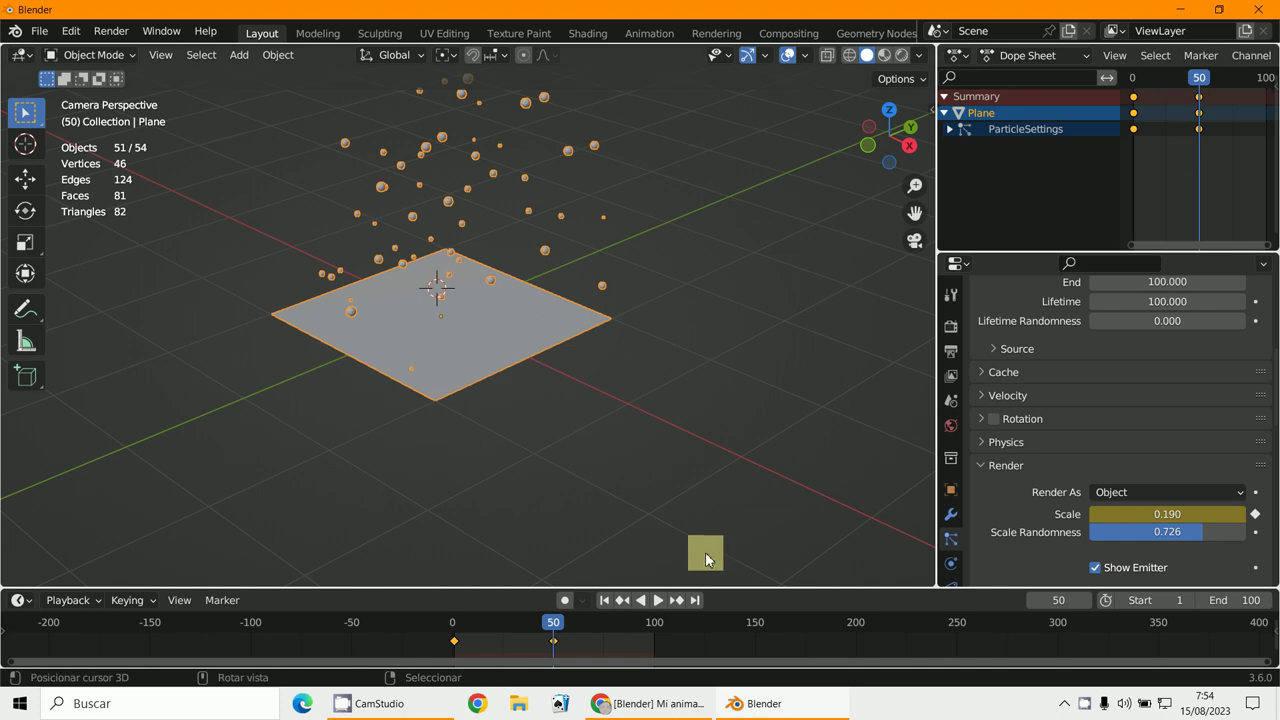
Set the particles' render scale to 1.430 at frame 100 and insert a keyframe for it
{"action": "left_click_drag", "start_coordinate": [651, 650], "coordinate": [655, 652]}
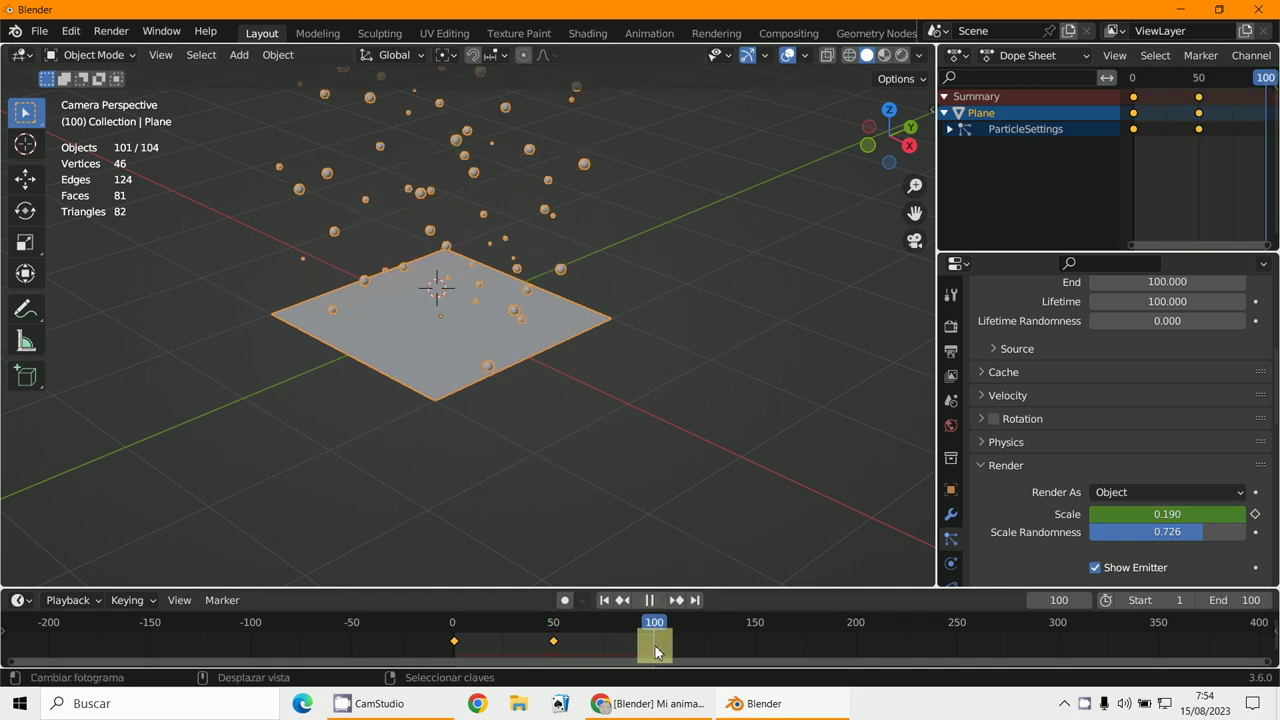
{"action": "left_click_drag", "start_coordinate": [1157, 518], "coordinate": [605, 357]}
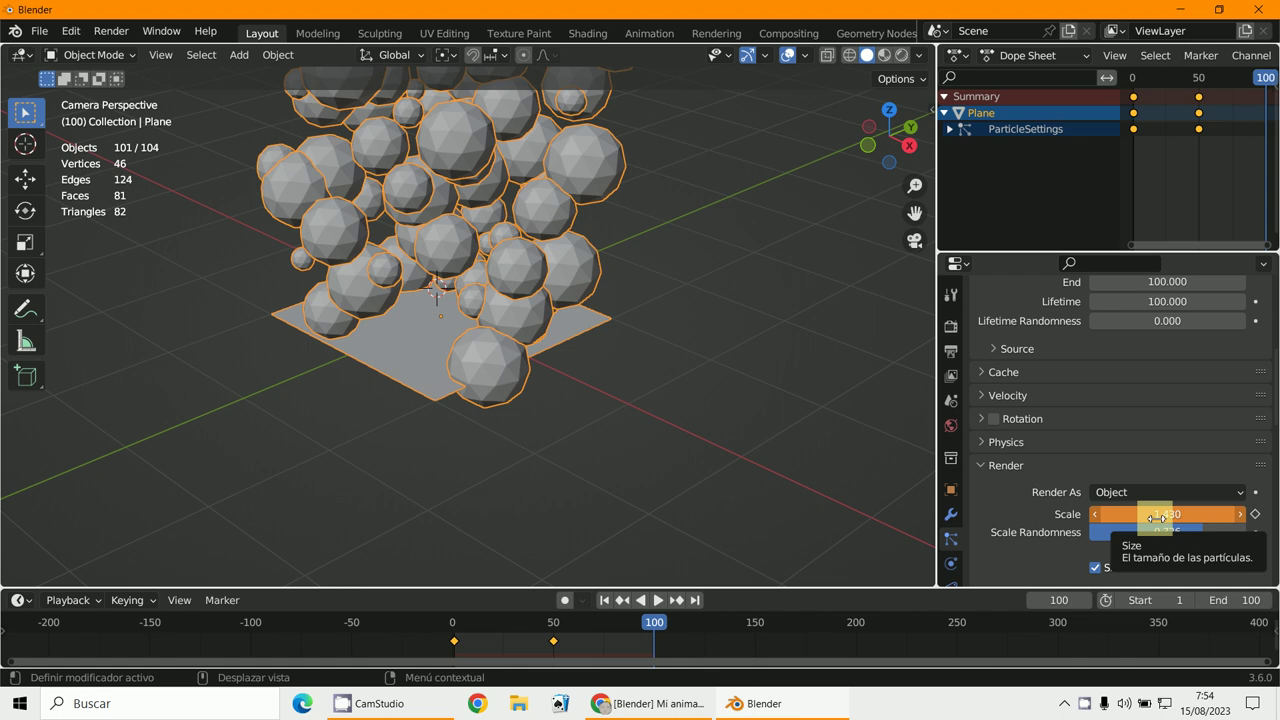
{"action": "key", "text": "i"}
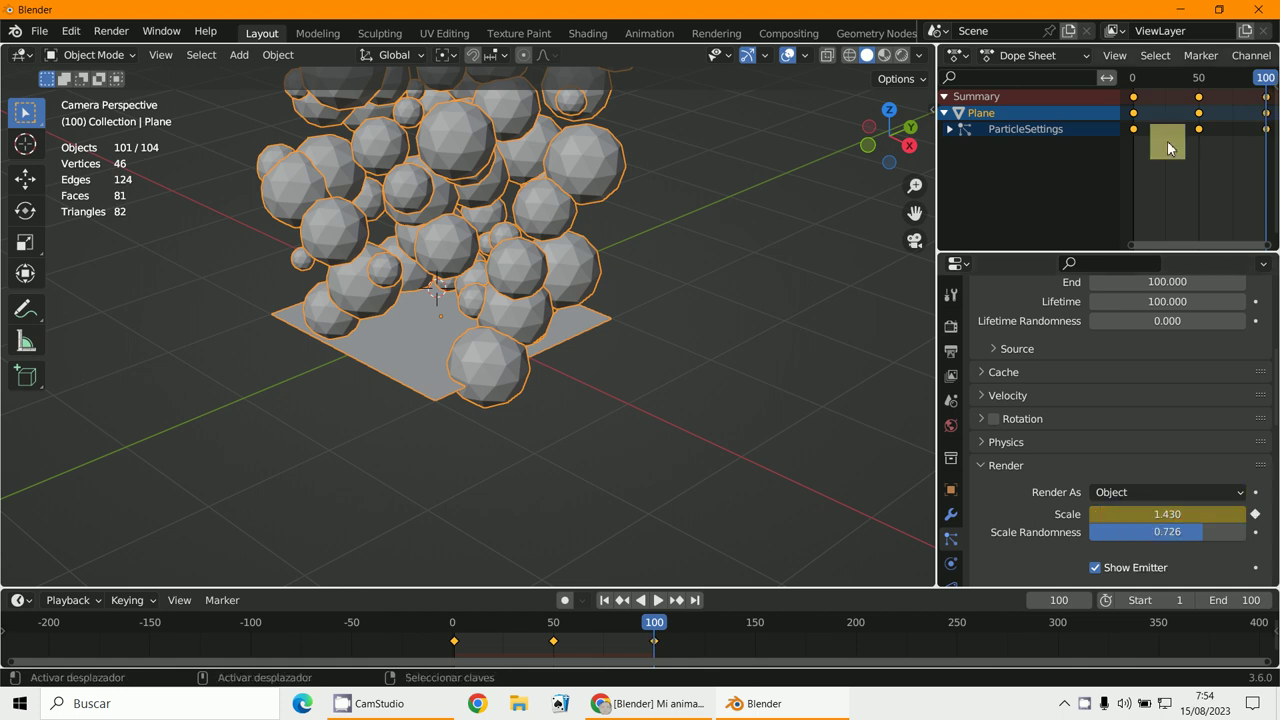
Widen the keyframe editor area, examine the particle scale's curve in the Graph Editor, and return to the Dope Sheet
{"action": "scroll", "coordinate": [1210, 150], "scroll_direction": "down", "scroll_amount": 2}
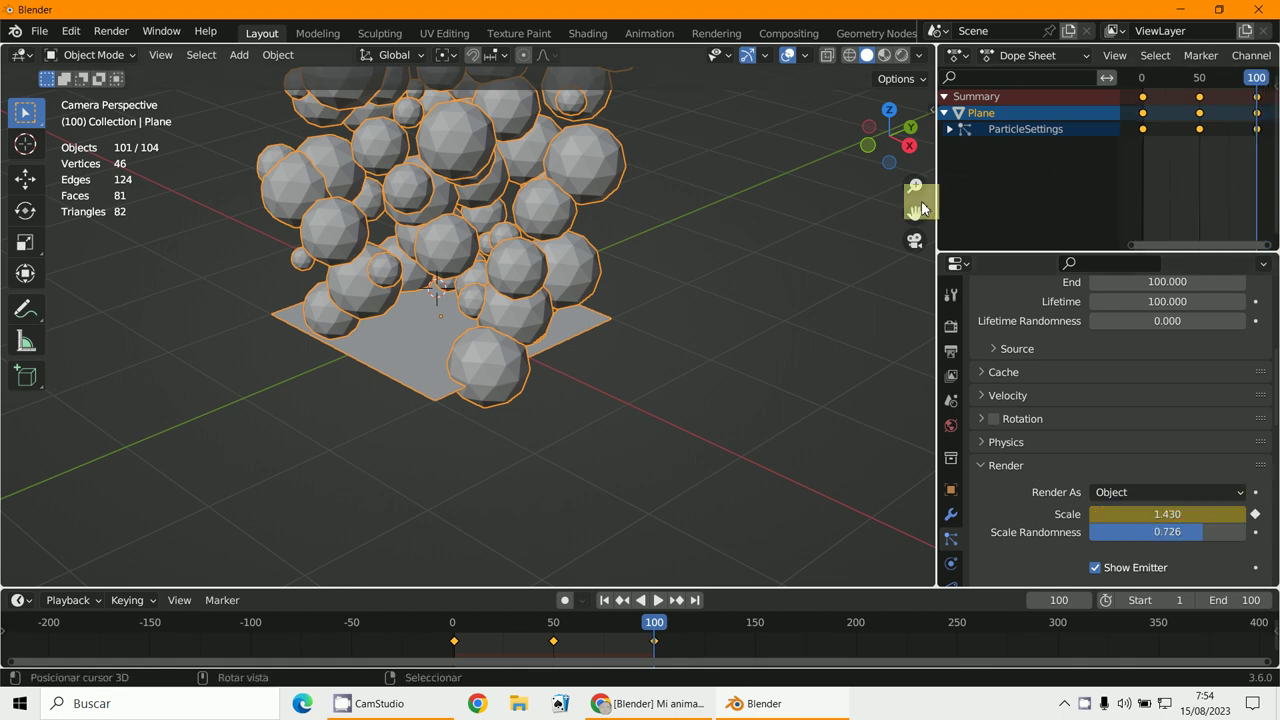
{"action": "left_click_drag", "start_coordinate": [937, 206], "coordinate": [694, 160]}
{"action": "left_click", "coordinate": [724, 56]}
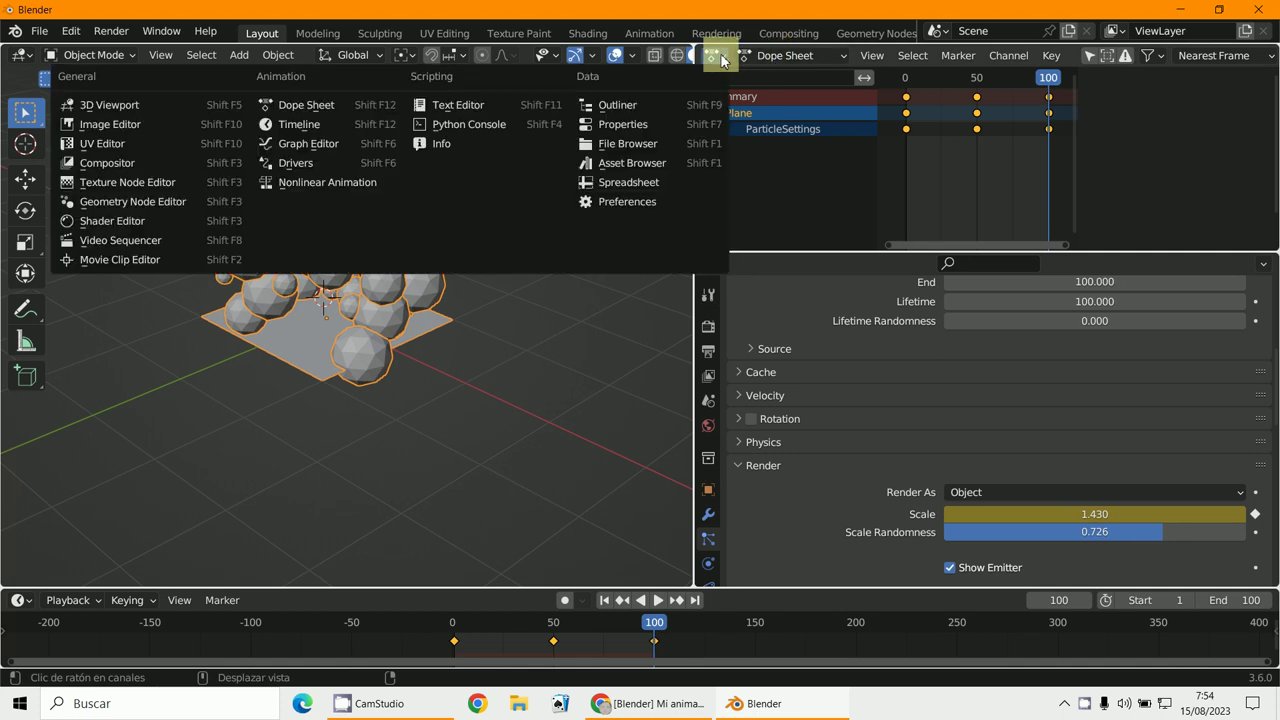
{"action": "left_click", "coordinate": [321, 143]}
{"action": "middle_click_drag", "start_coordinate": [1010, 205], "coordinate": [977, 131], "text": "ctrl"}
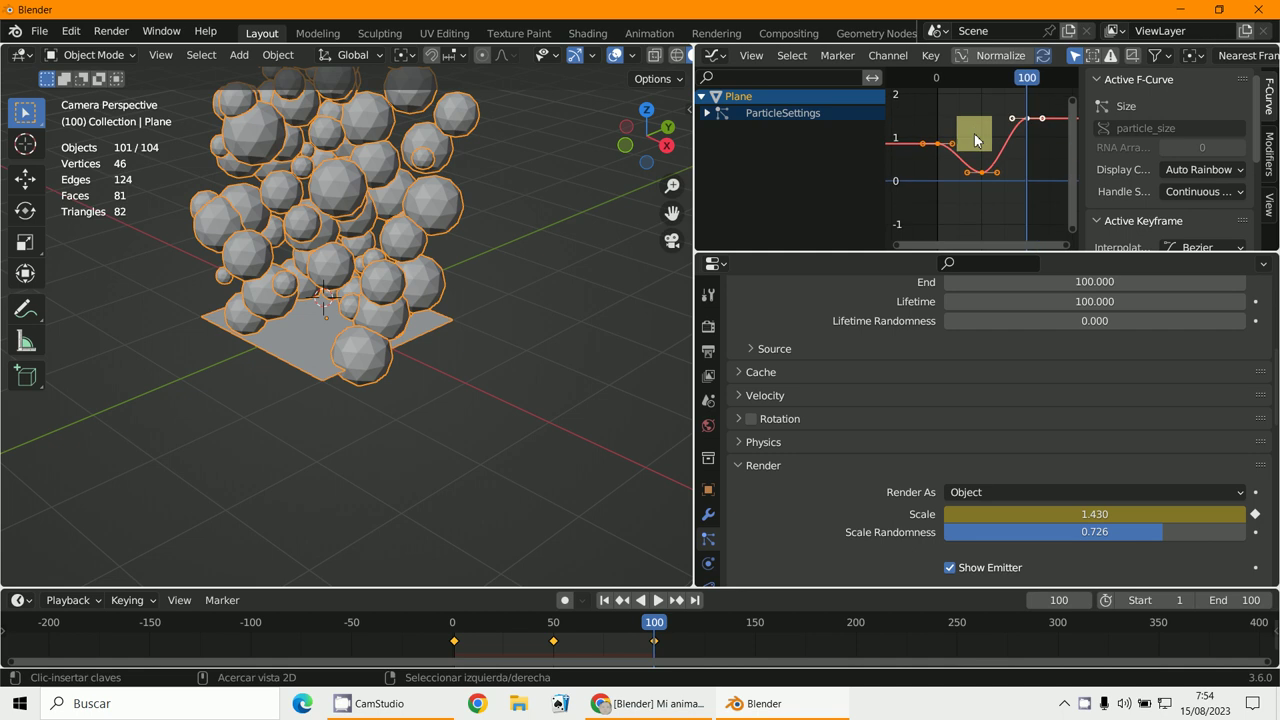
{"action": "left_click", "coordinate": [716, 56]}
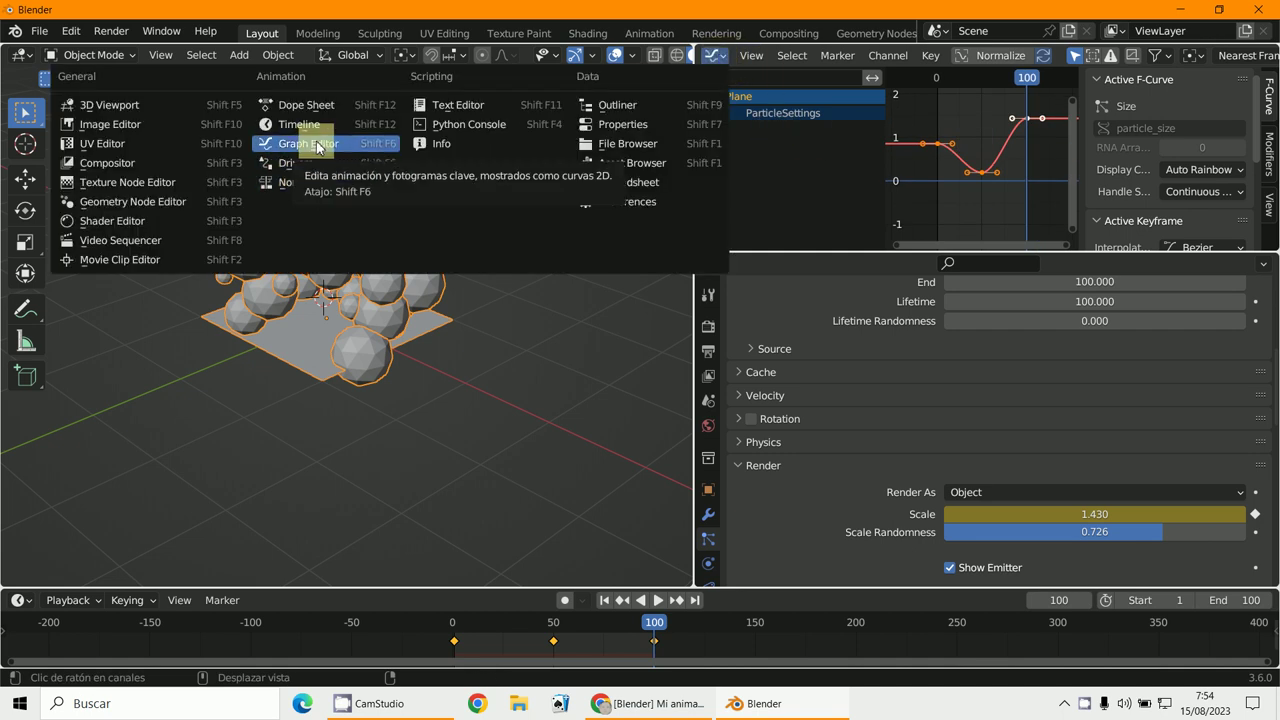
{"action": "left_click", "coordinate": [318, 104]}
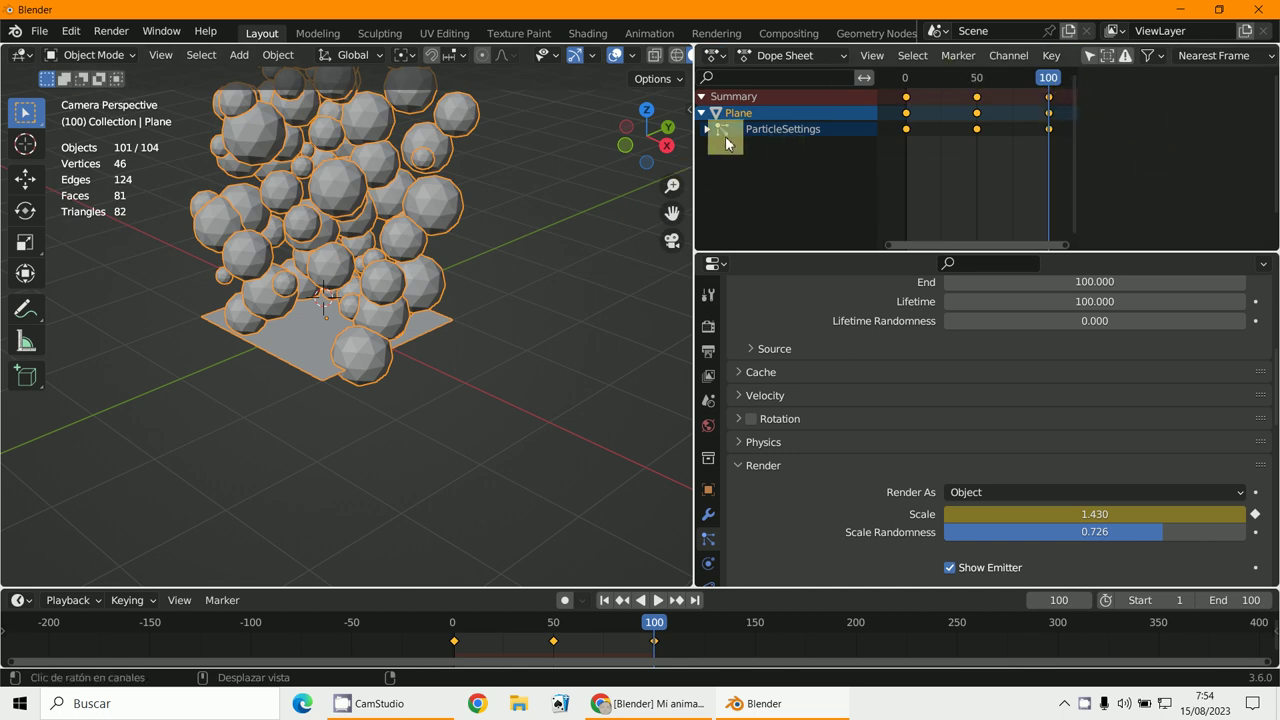
{"action": "key", "text": "n"}
{"action": "key", "text": "n"}
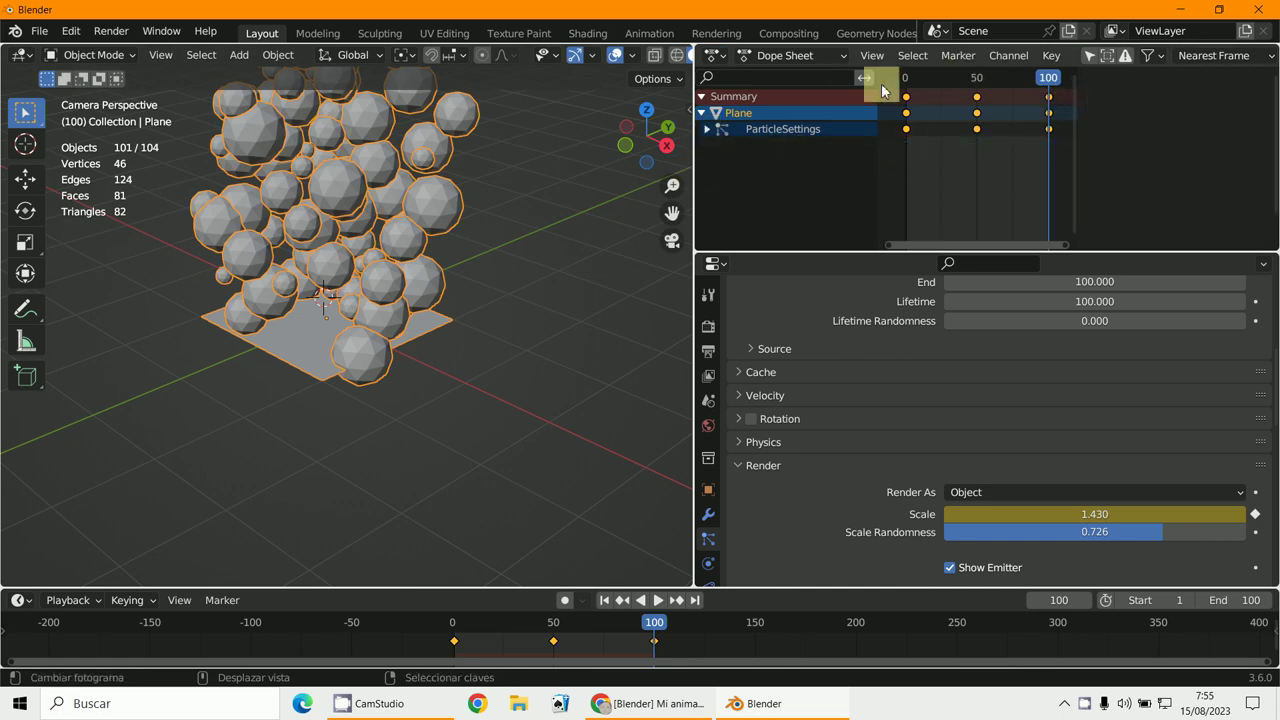
{"action": "left_click", "coordinate": [795, 48]}
{"action": "left_click", "coordinate": [791, 100]}
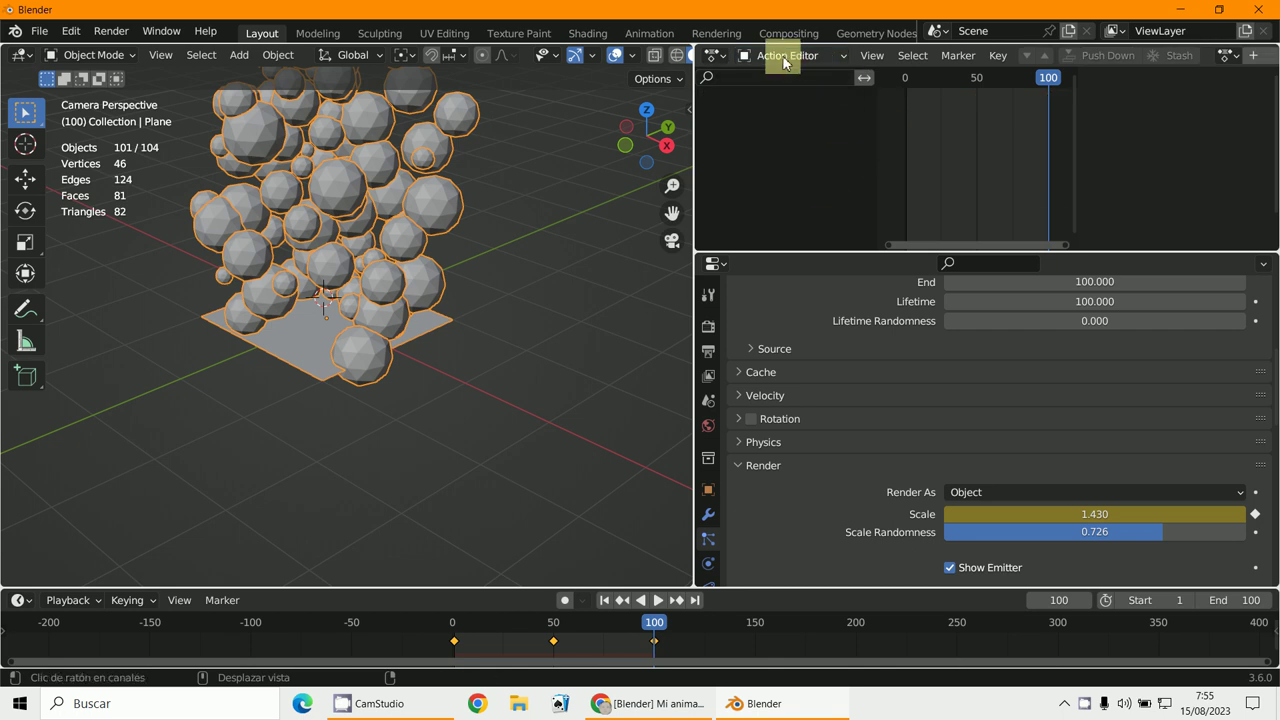
{"action": "left_click", "coordinate": [772, 57]}
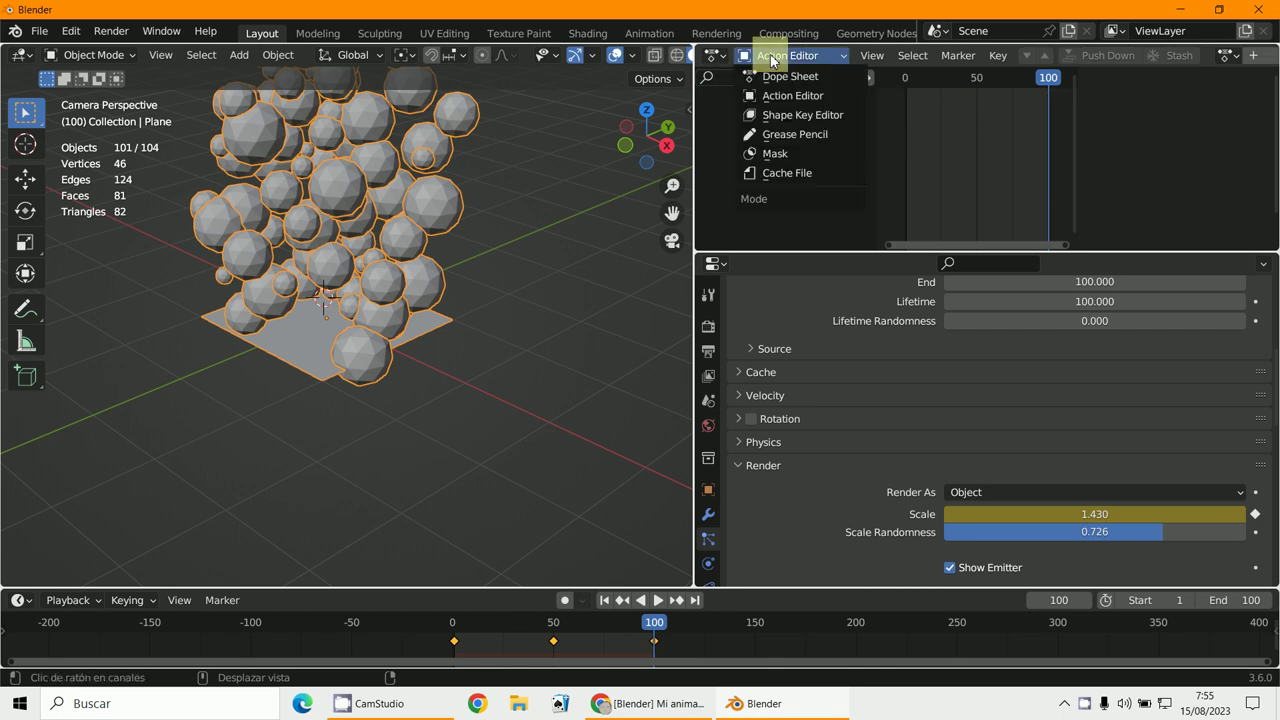
{"action": "left_click", "coordinate": [785, 76]}
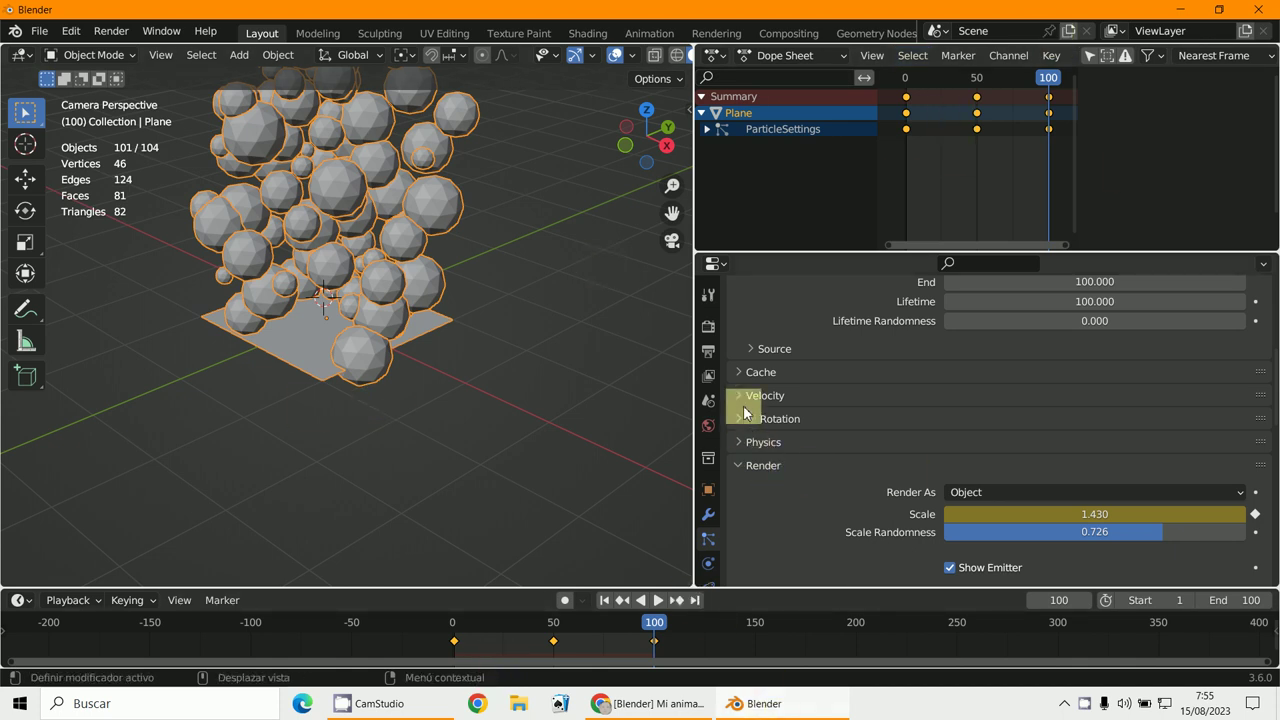
Return to frame 1 and bake all dynamics from the particle system's cache settings
{"action": "left_click", "coordinate": [738, 374]}
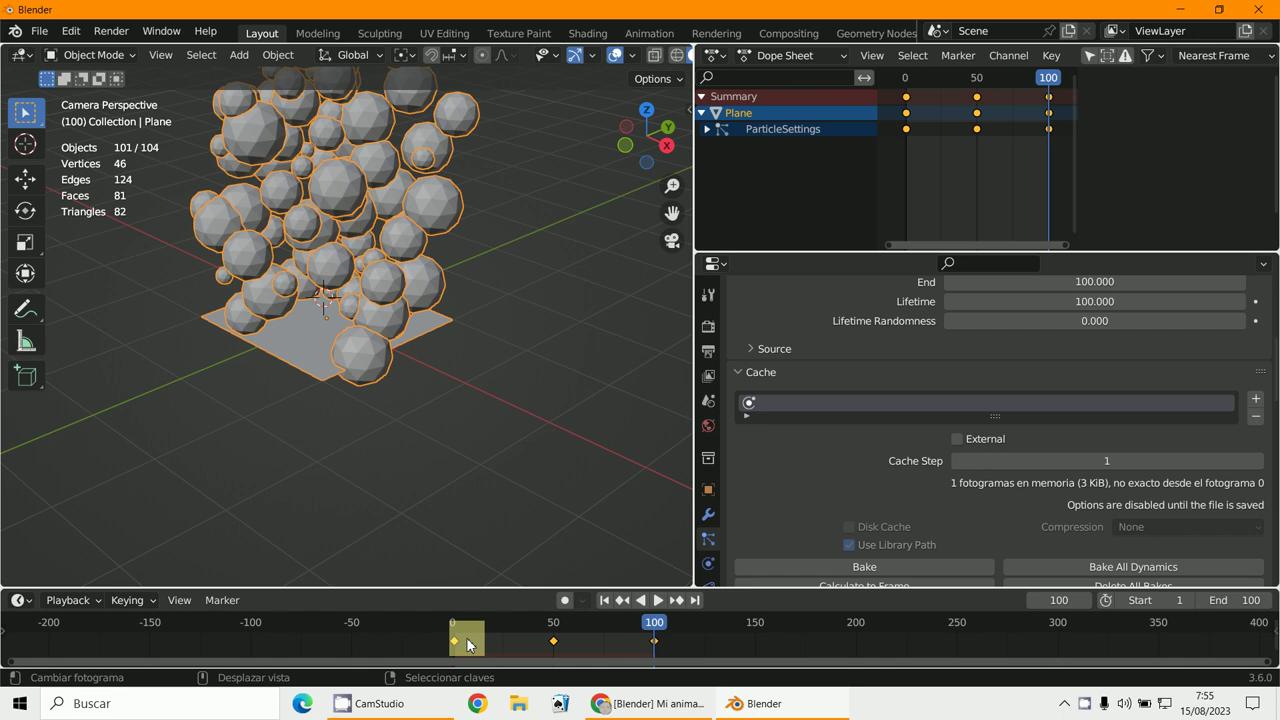
{"action": "left_click_drag", "start_coordinate": [451, 647], "coordinate": [458, 652]}
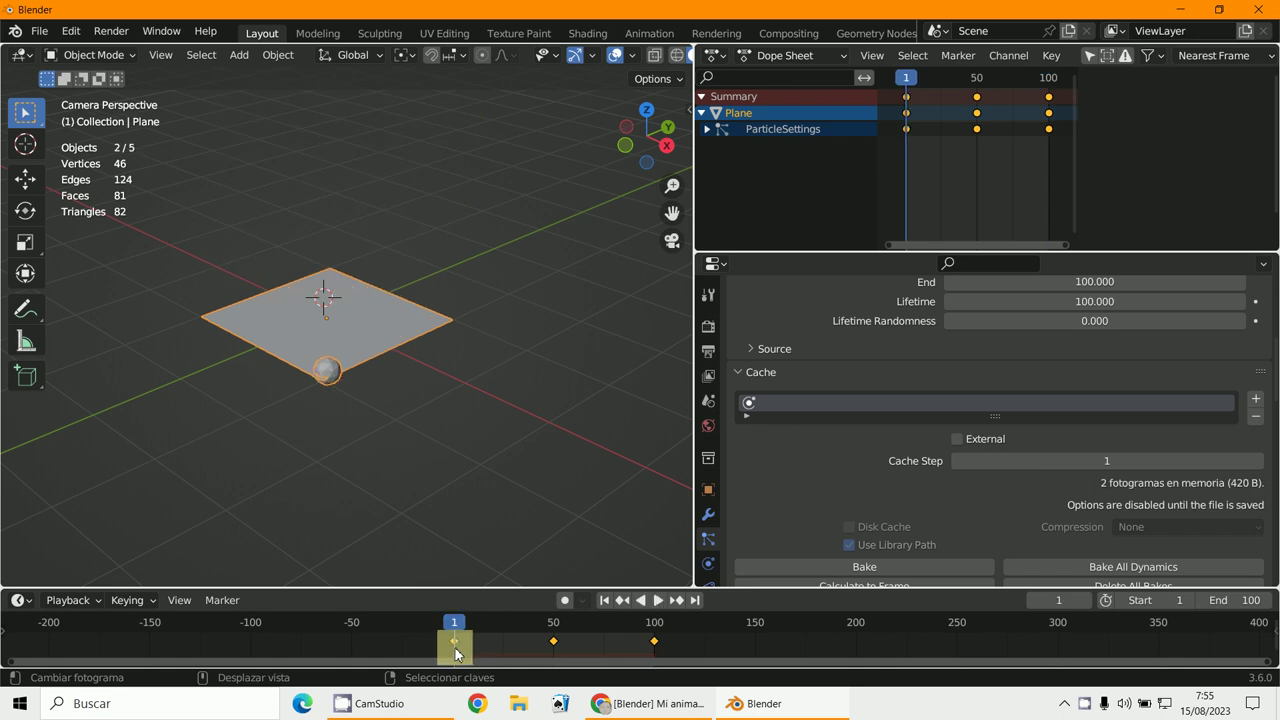
{"action": "scroll", "coordinate": [1010, 400], "scroll_direction": "down", "scroll_amount": 3}
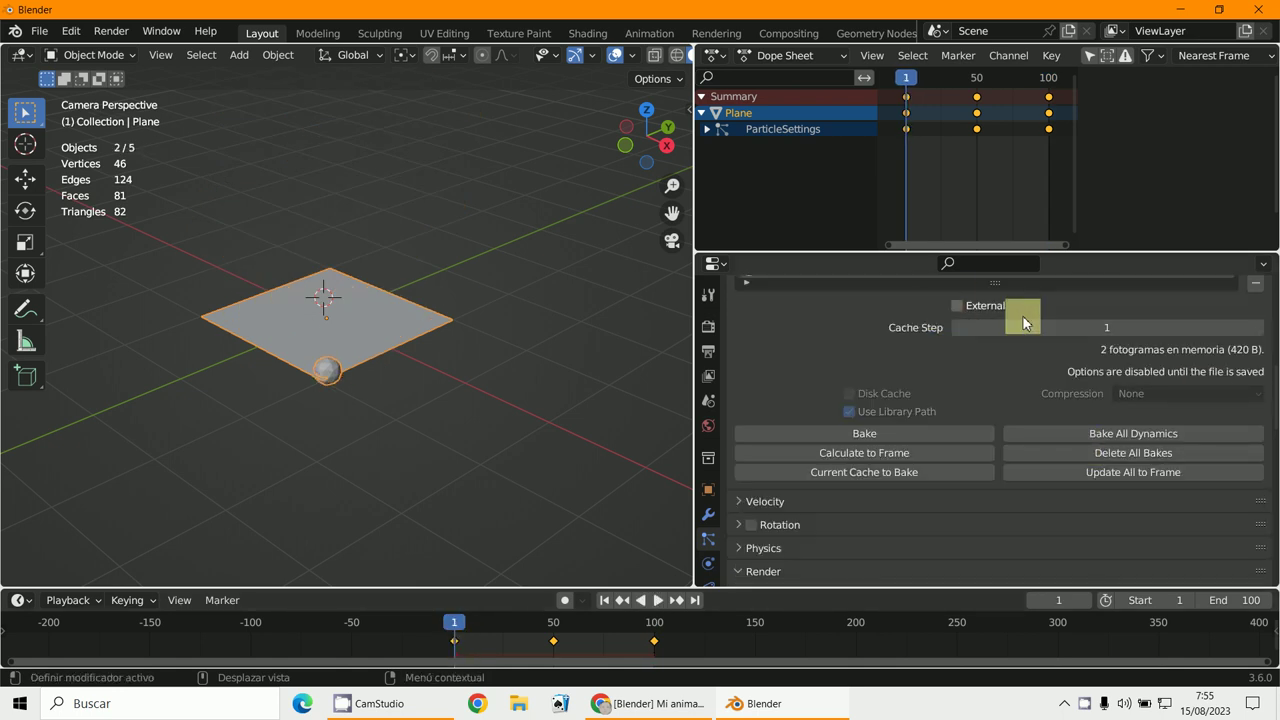
{"action": "scroll", "coordinate": [1022, 318], "scroll_direction": "up", "scroll_amount": 2}
{"action": "scroll", "coordinate": [1071, 471], "scroll_direction": "down", "scroll_amount": 2}
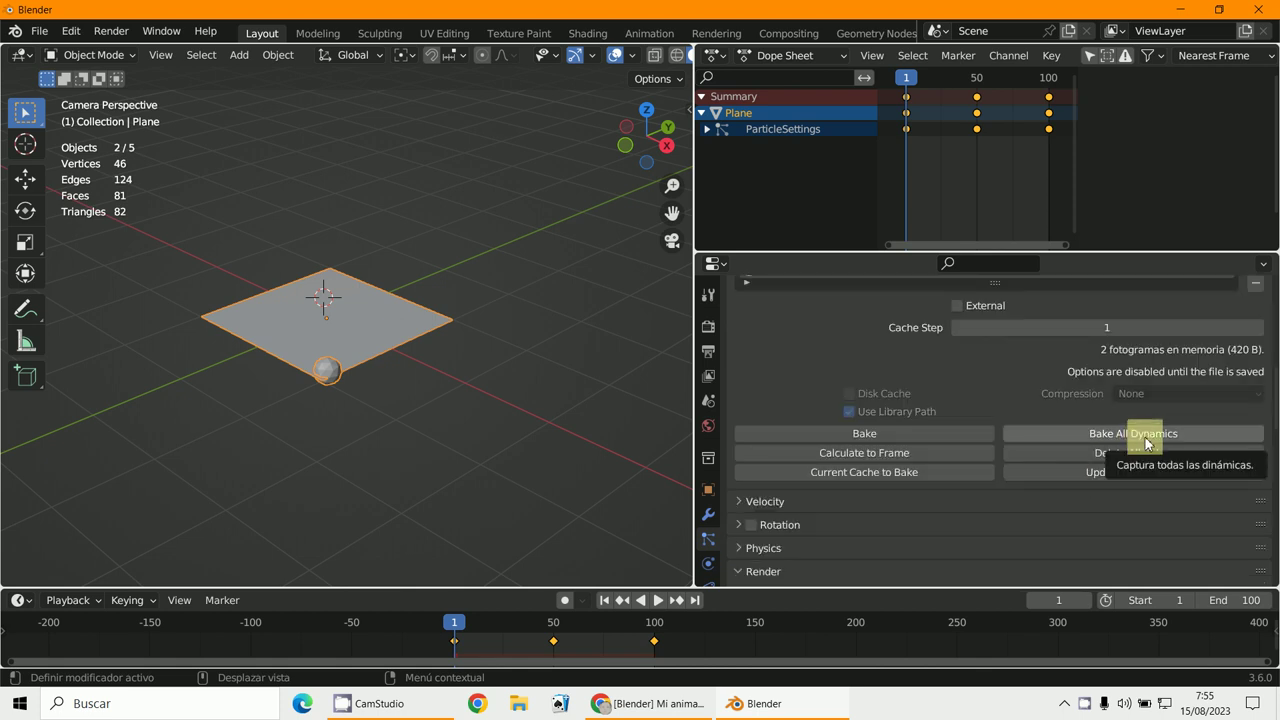
{"action": "left_click", "coordinate": [1147, 437]}
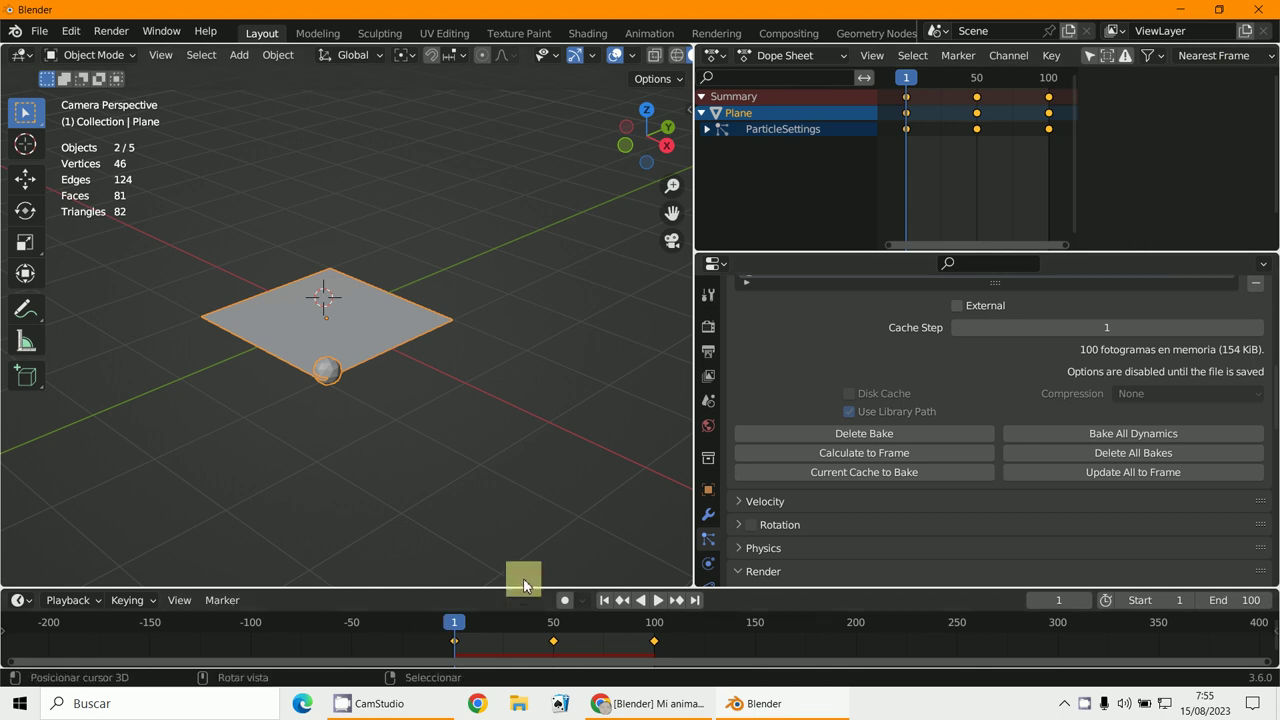
Widen the 3D viewport and play back the baked particle animation from frame 1, stopping it when reviewed
{"action": "scroll", "coordinate": [523, 575], "scroll_direction": "up", "scroll_amount": 2}
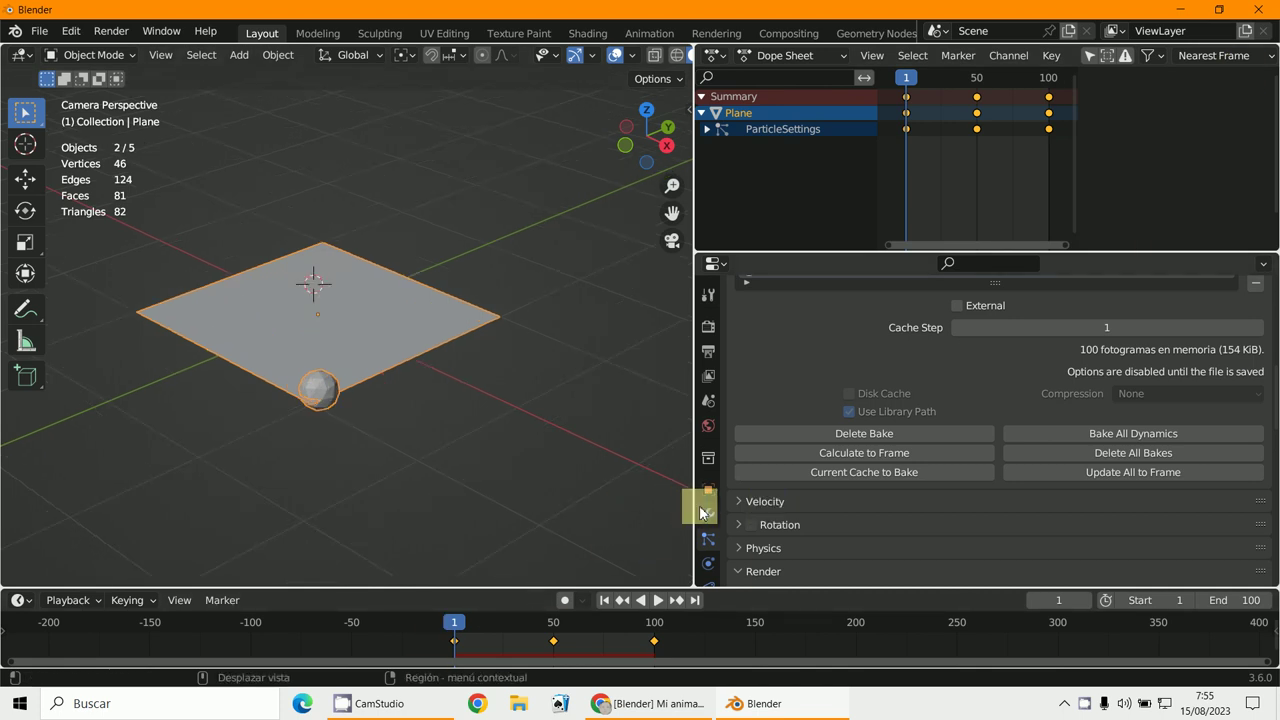
{"action": "left_click_drag", "start_coordinate": [697, 512], "coordinate": [884, 520]}
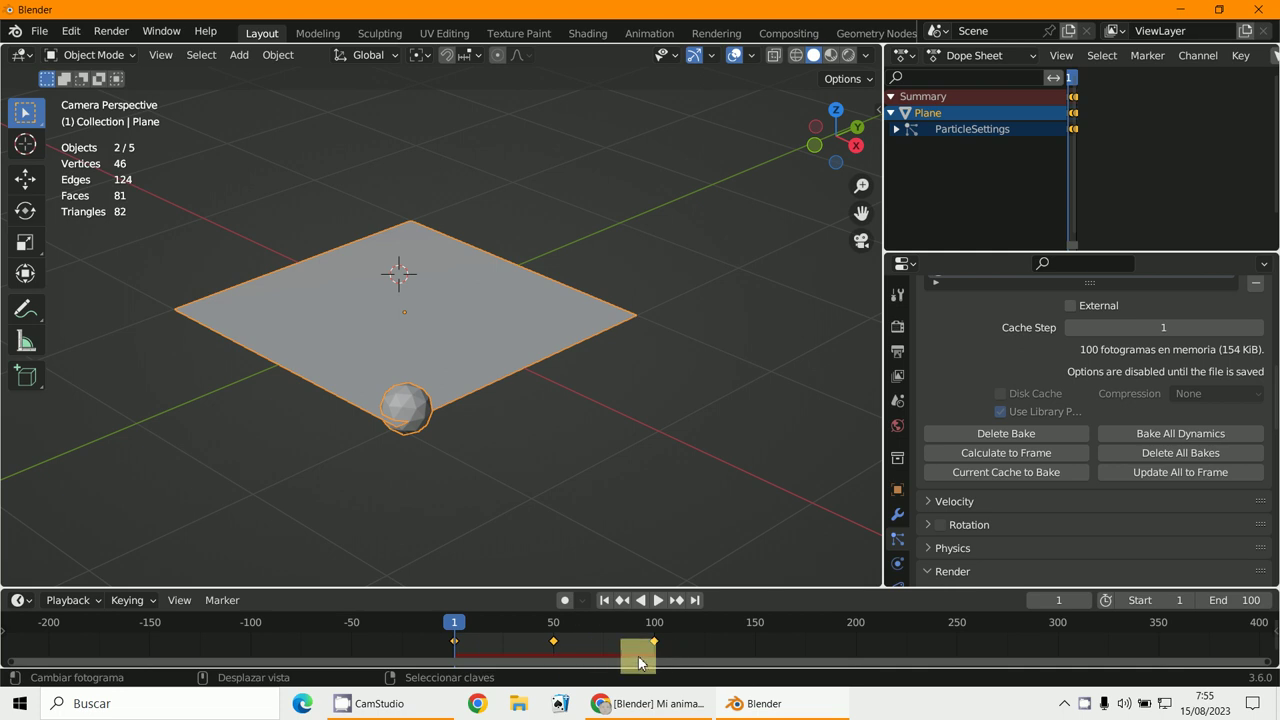
{"action": "left_click", "coordinate": [652, 604]}
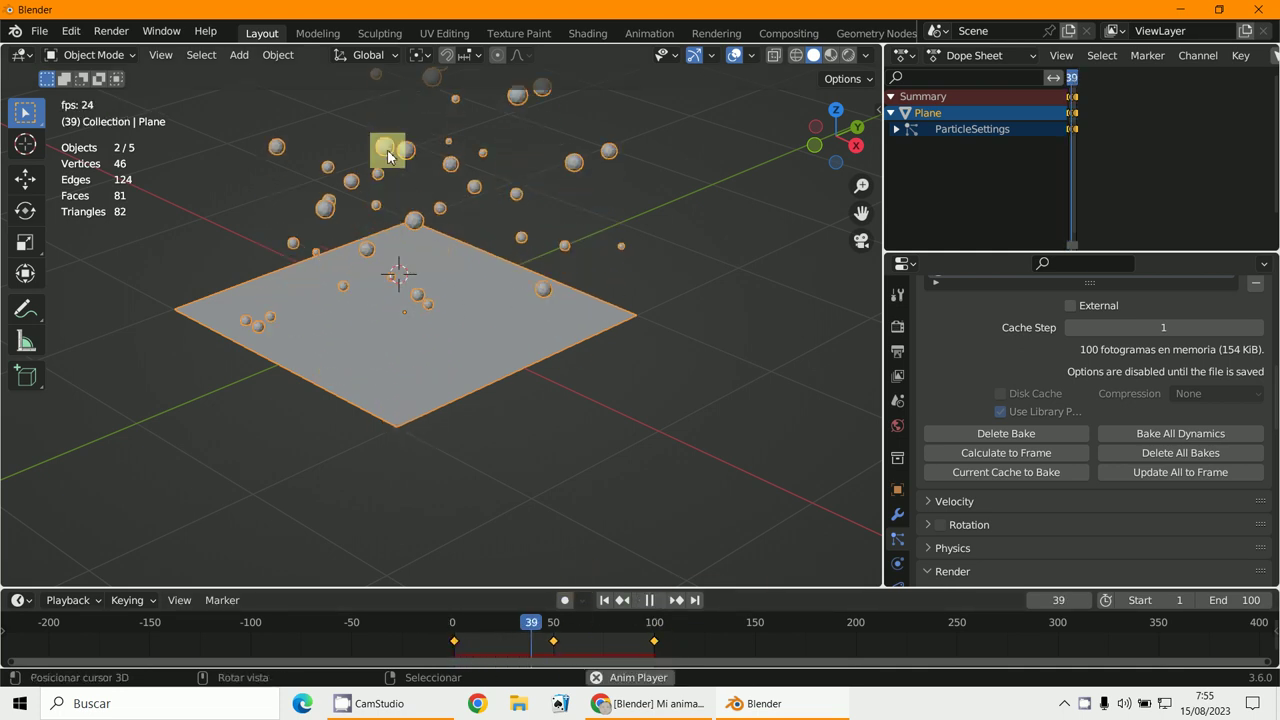
{"action": "scroll", "coordinate": [593, 291], "scroll_direction": "down", "scroll_amount": 4}
{"action": "scroll", "coordinate": [586, 284], "scroll_direction": "up", "scroll_amount": 1}
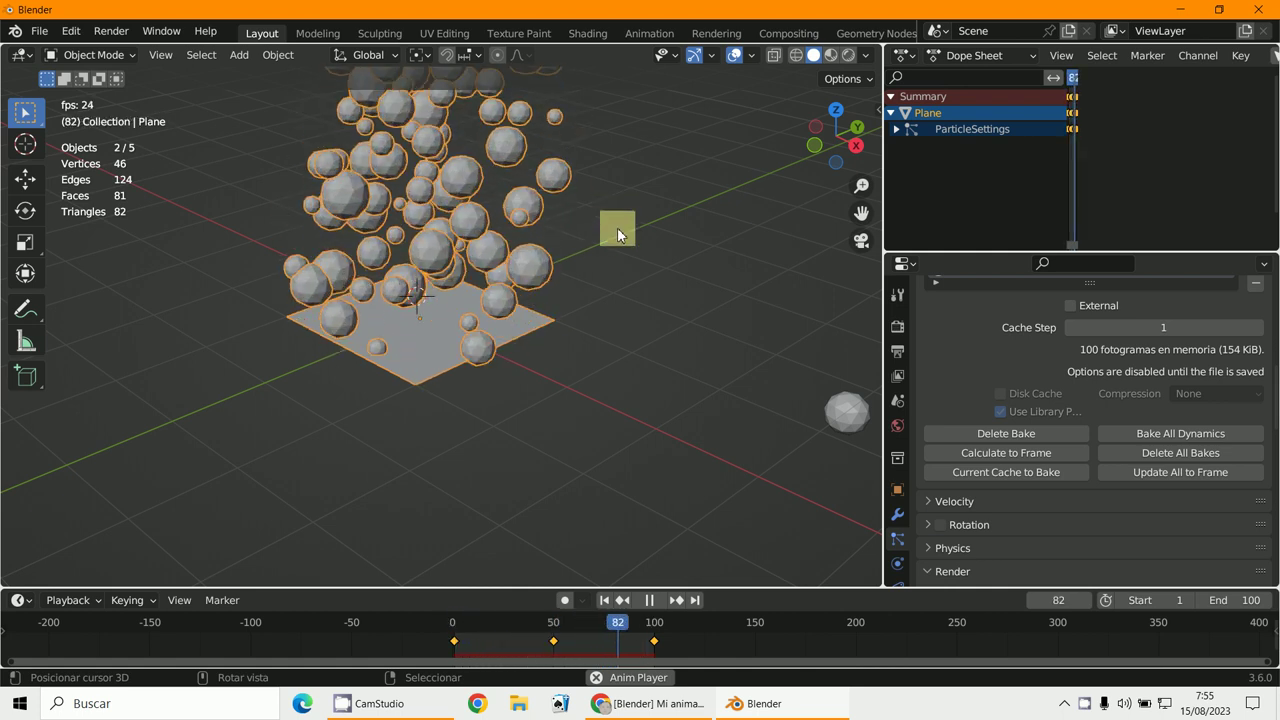
{"action": "key", "text": "Escape"}
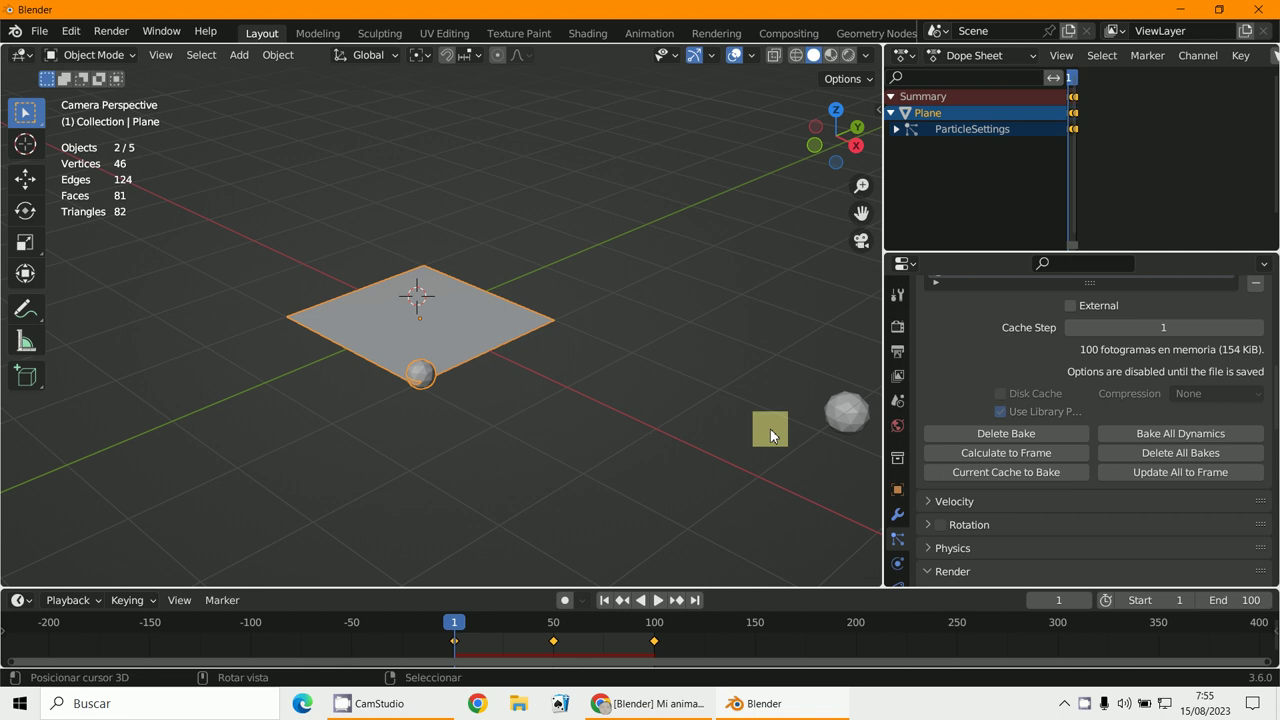
Delete all bakes in the particle system's cache
{"action": "scroll", "coordinate": [894, 528], "scroll_direction": "down", "scroll_amount": 3}
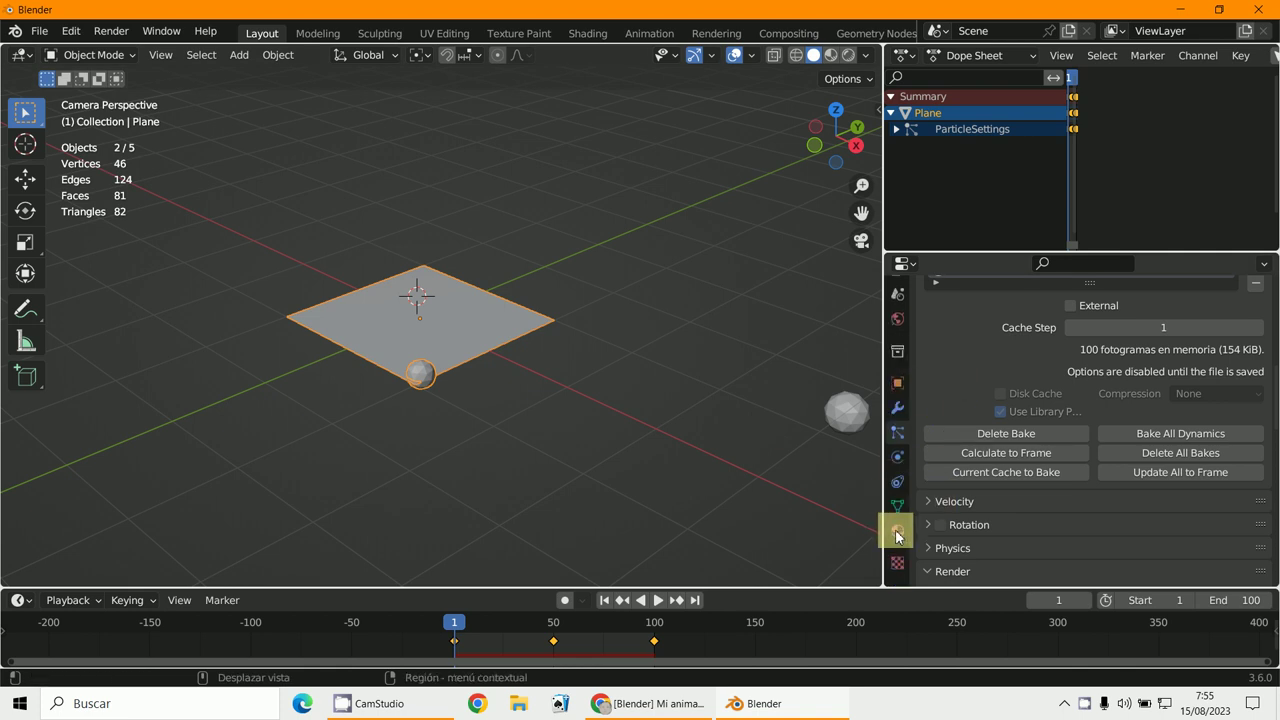
{"action": "left_click", "coordinate": [1184, 455]}
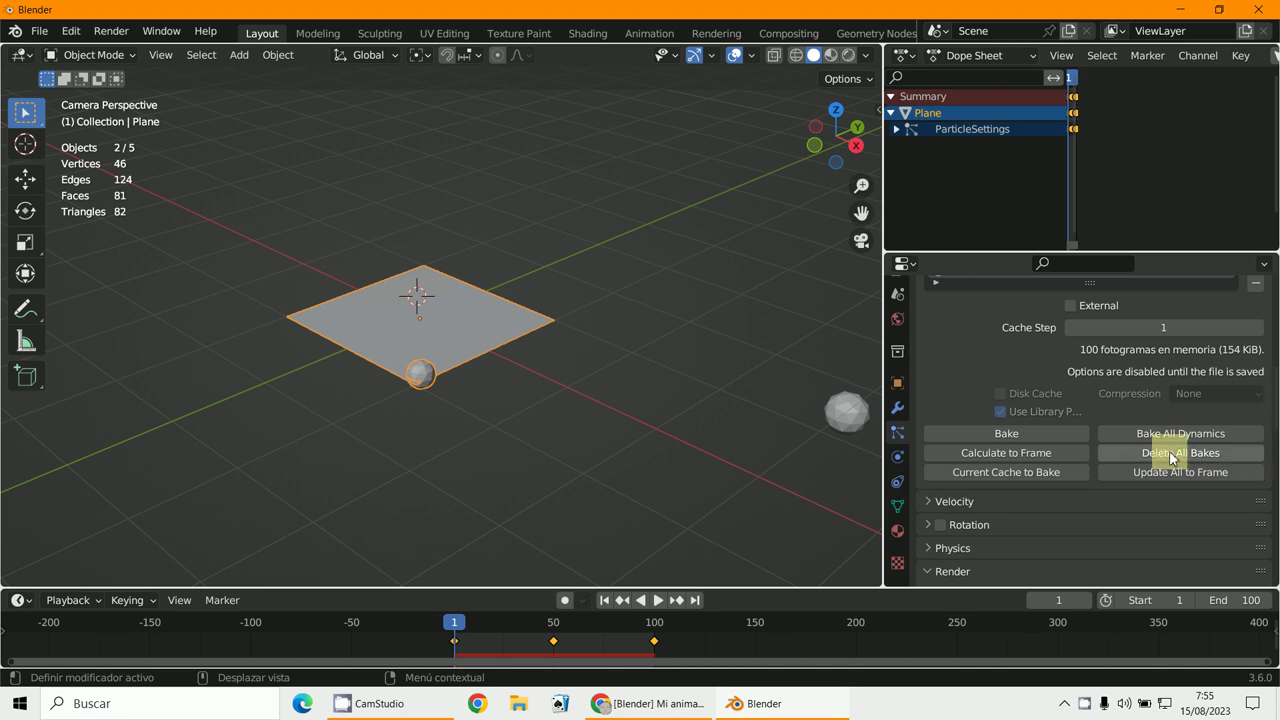
Set the particles' scale randomness to 0 at frame 1 and insert a keyframe on it
{"action": "scroll", "coordinate": [922, 510], "scroll_direction": "down", "scroll_amount": 5}
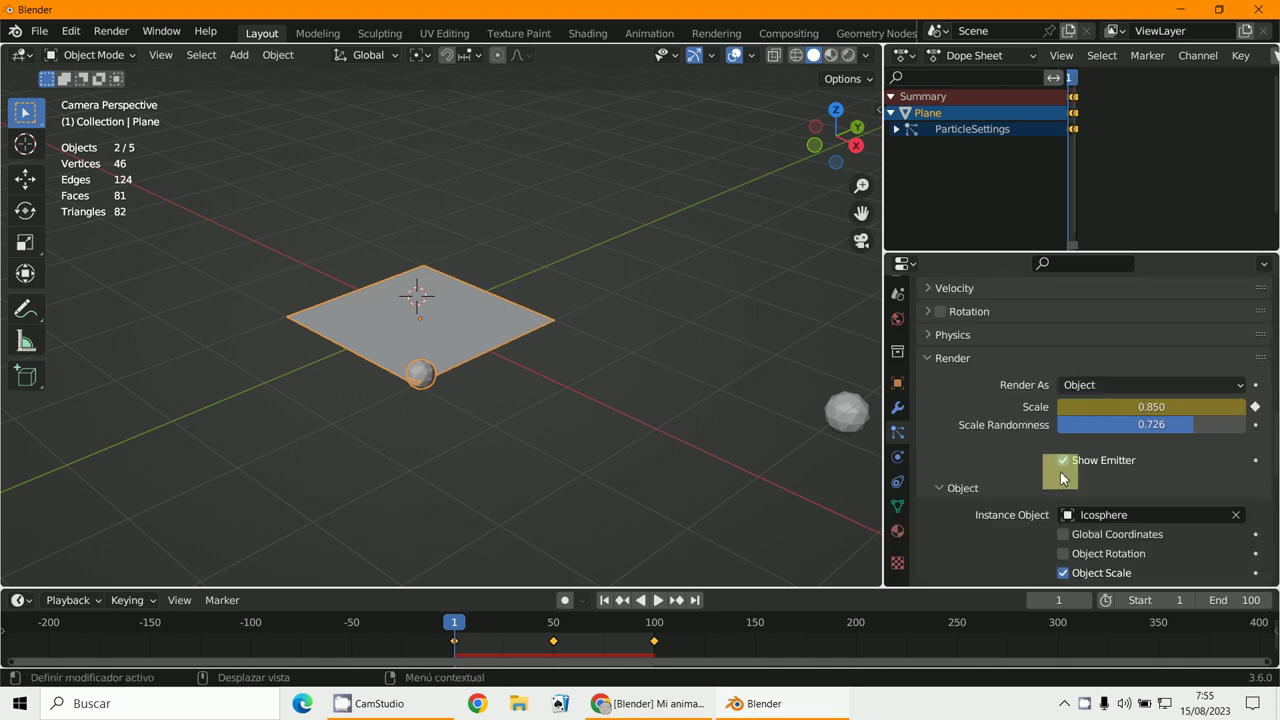
{"action": "left_click_drag", "start_coordinate": [1130, 426], "coordinate": [771, 434]}
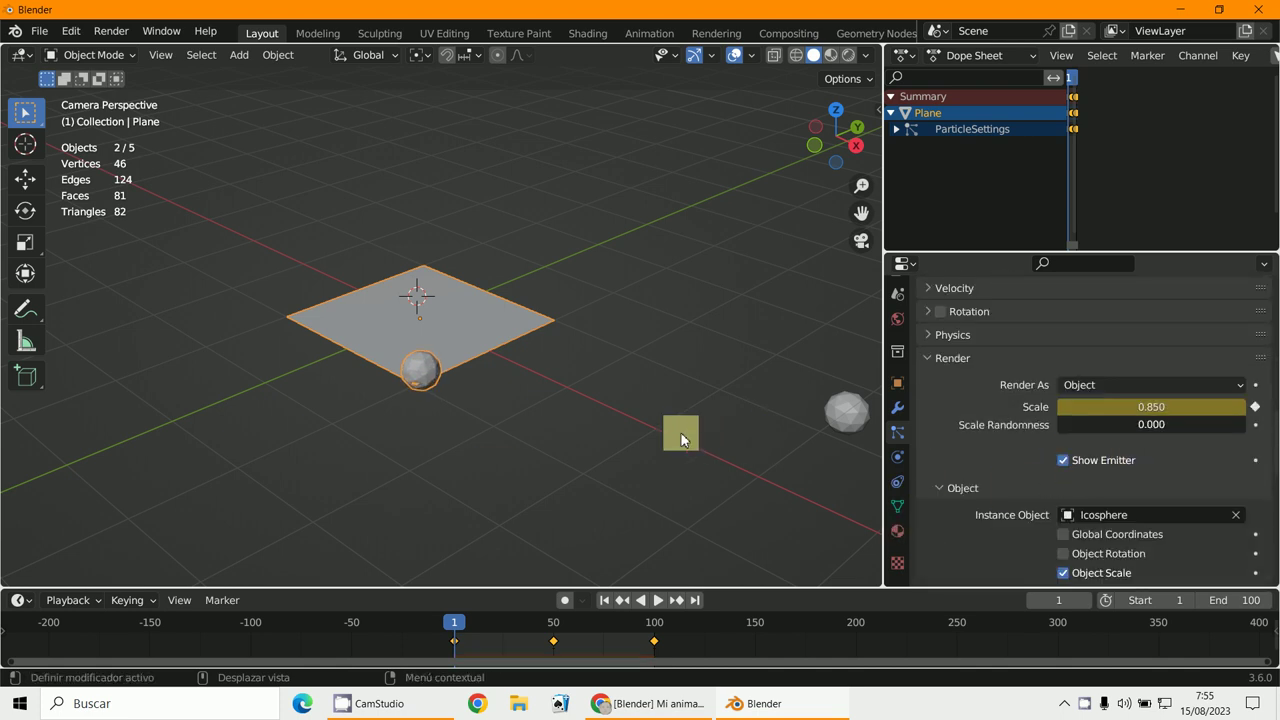
{"action": "left_click_drag", "start_coordinate": [681, 433], "coordinate": [681, 433]}
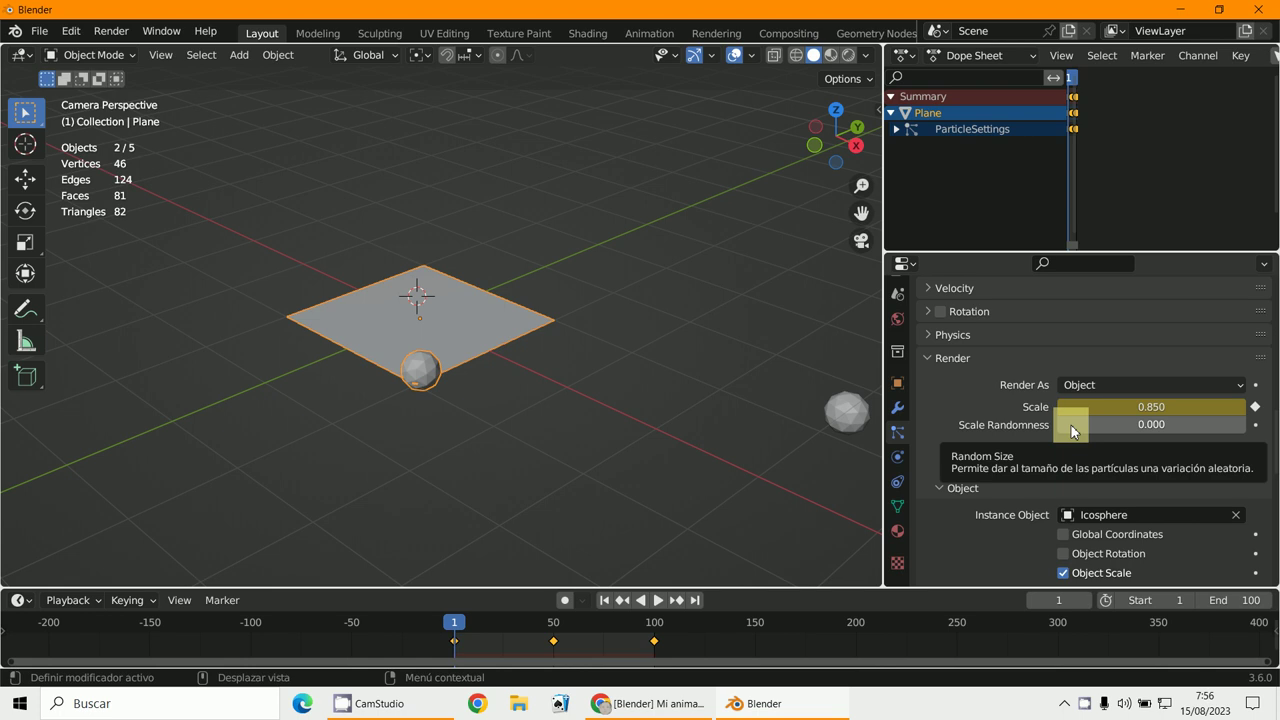
{"action": "key", "text": "i"}
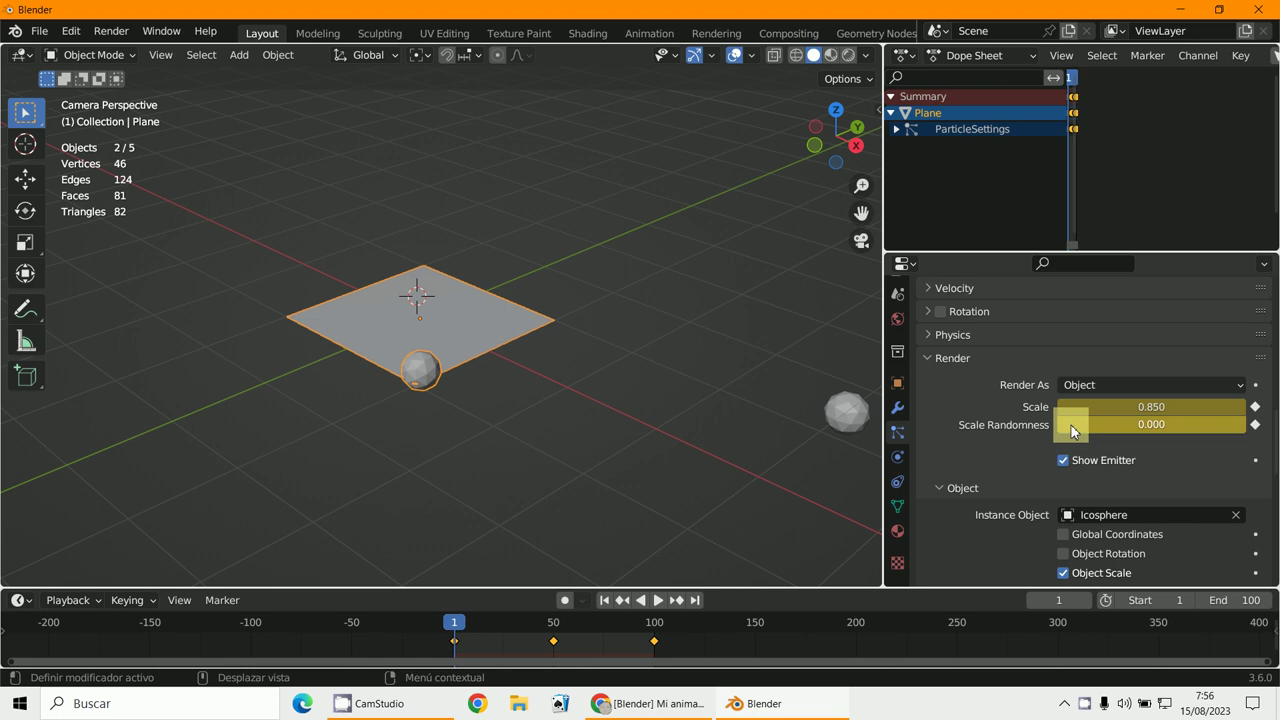
Go to frame 50, set the particles' scale randomness to 1.000 and insert a keyframe on it
{"action": "left_click", "coordinate": [555, 644]}
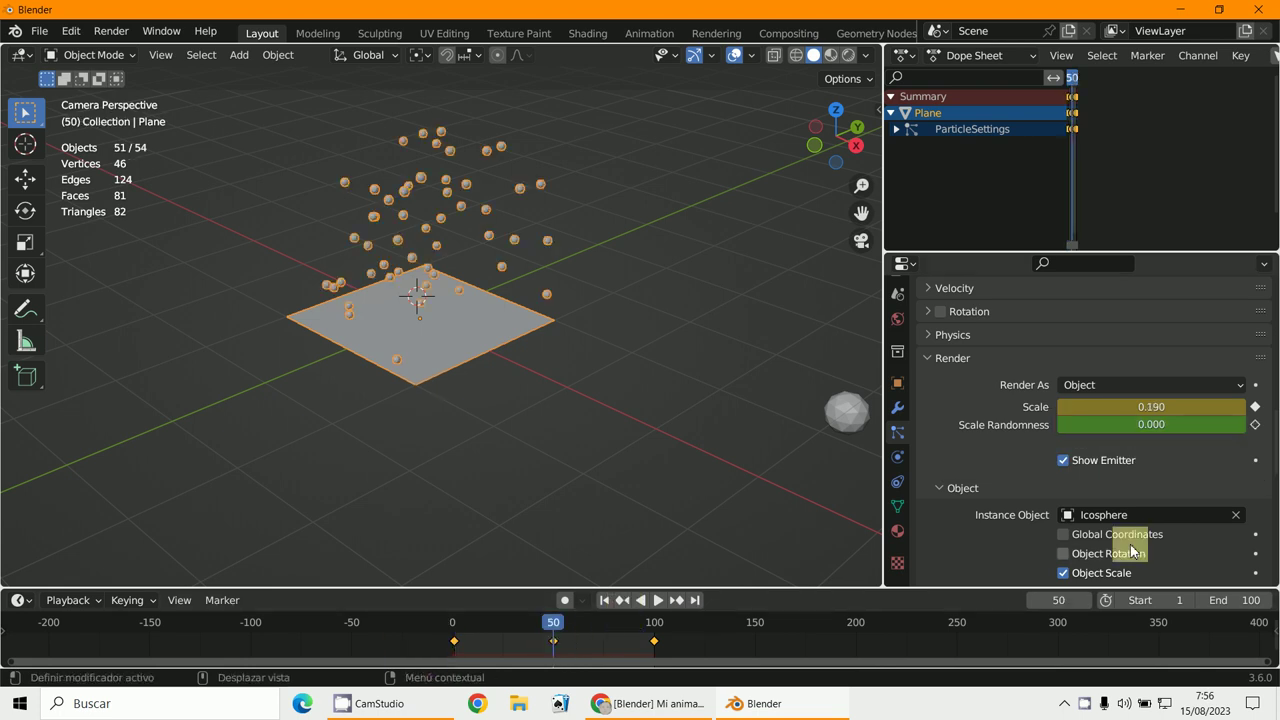
{"action": "left_click_drag", "start_coordinate": [1134, 433], "coordinate": [549, 290]}
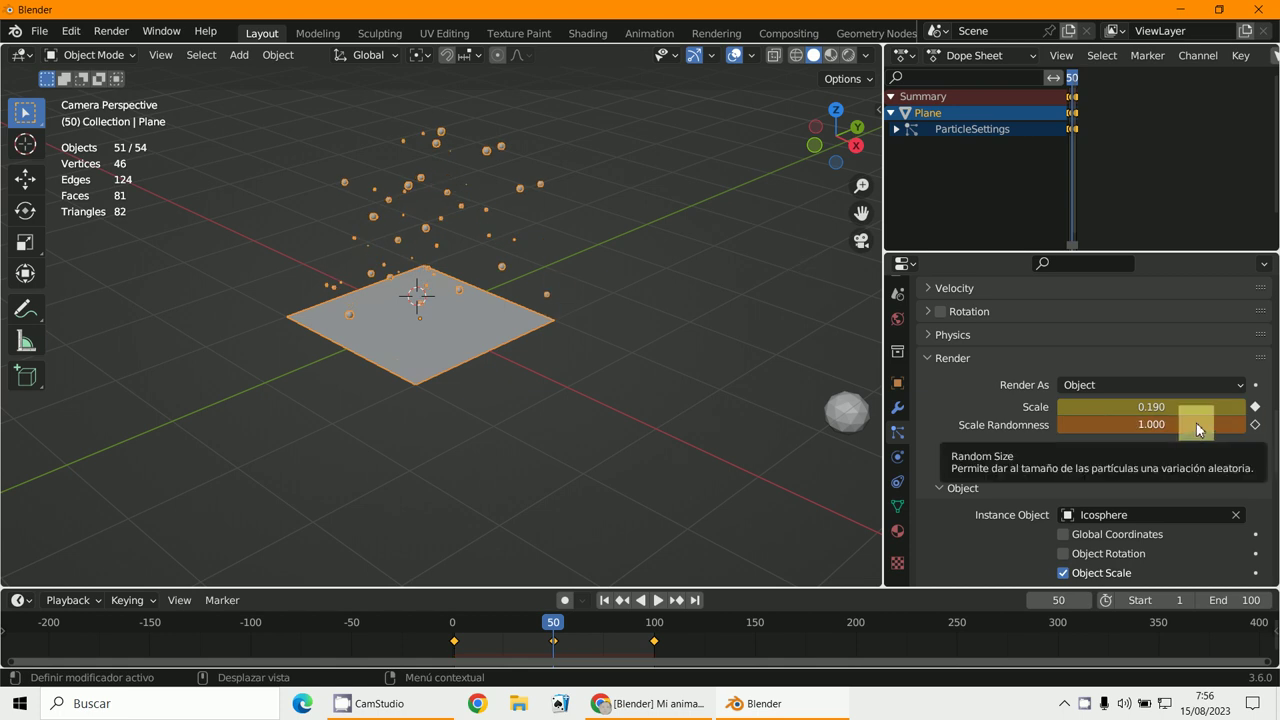
{"action": "key", "text": "i"}
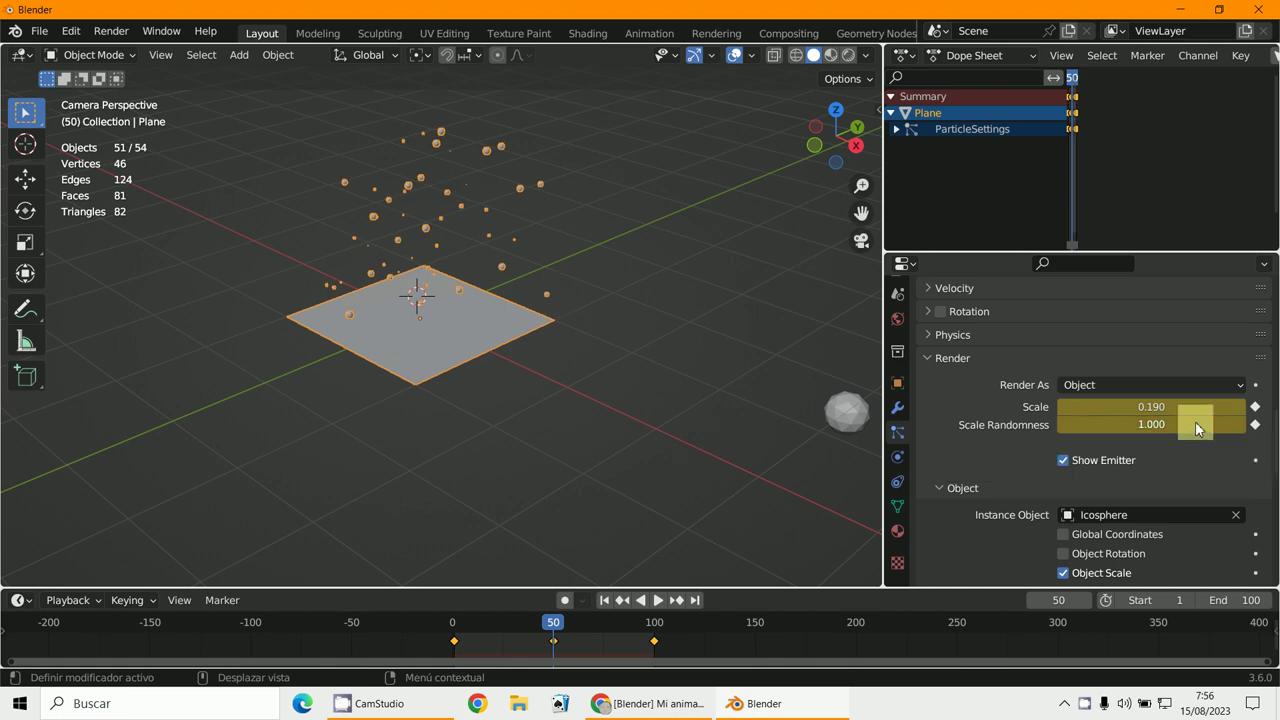
Go to frame 101, set the particles' scale randomness to 0 and insert a keyframe on it
{"action": "left_click", "coordinate": [653, 660]}
{"action": "key", "text": "space"}
{"action": "key", "text": "space"}
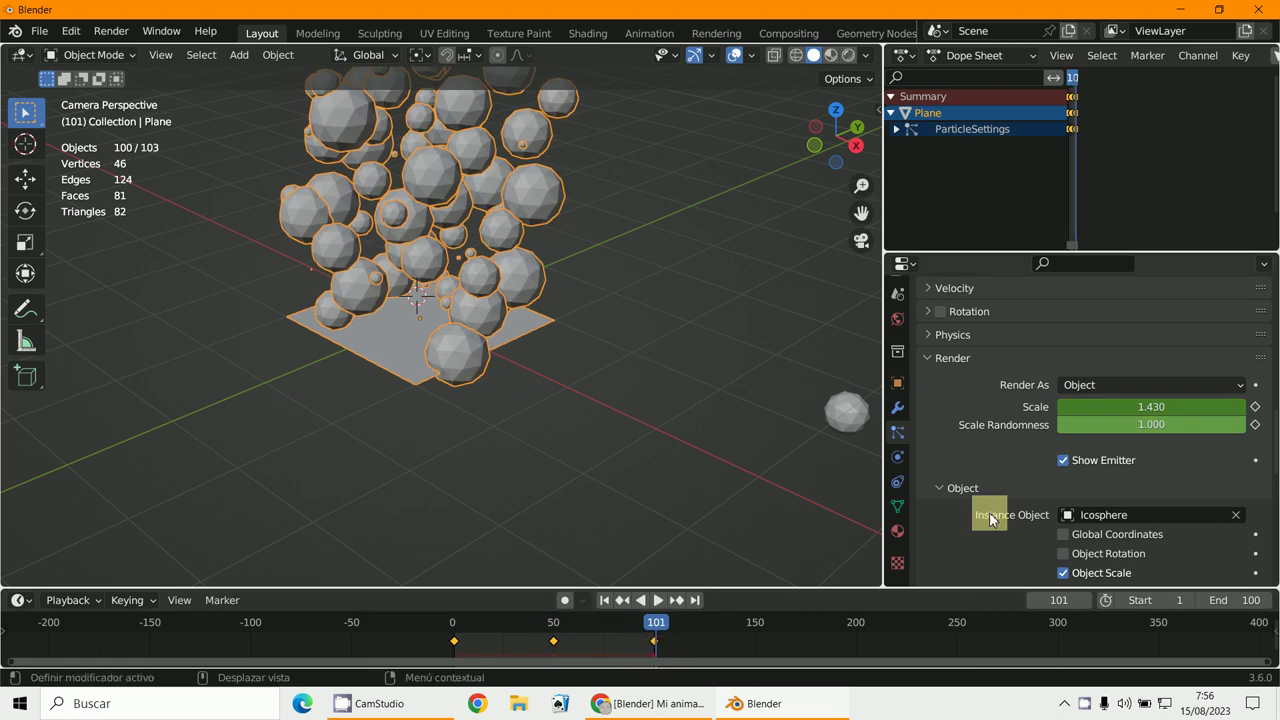
{"action": "left_click_drag", "start_coordinate": [1154, 423], "coordinate": [789, 429]}
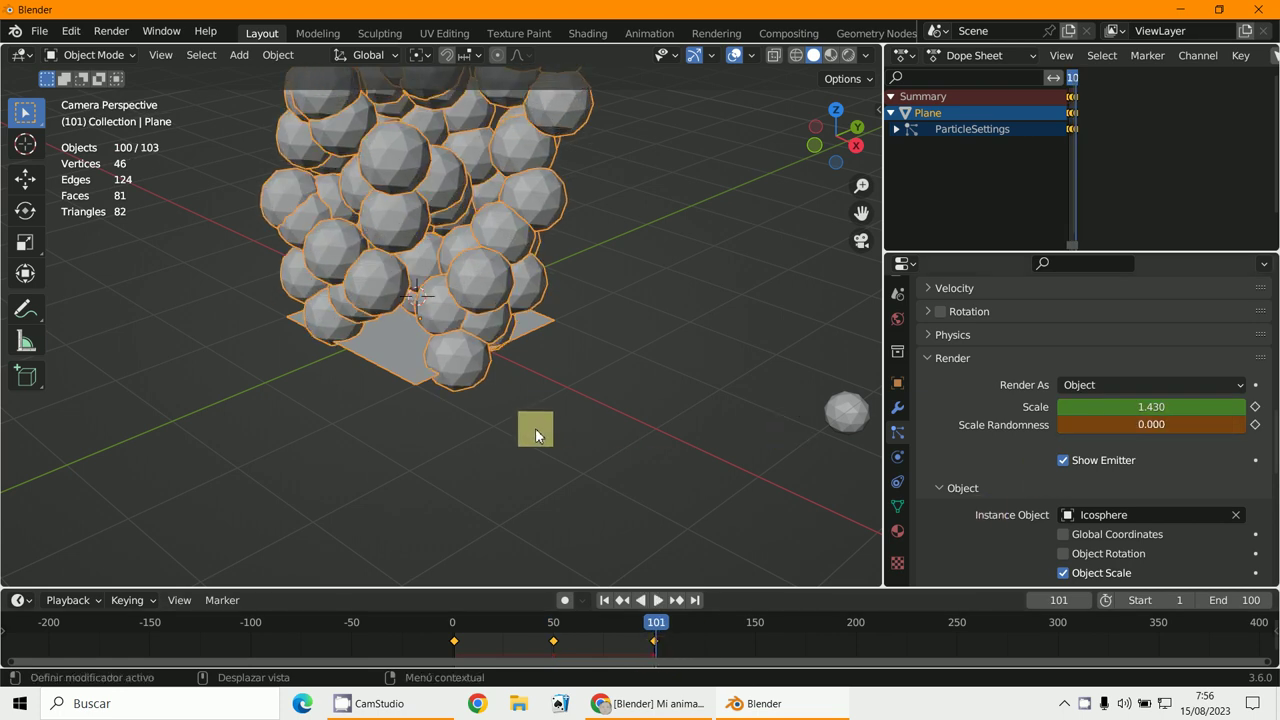
{"action": "key", "text": "i"}
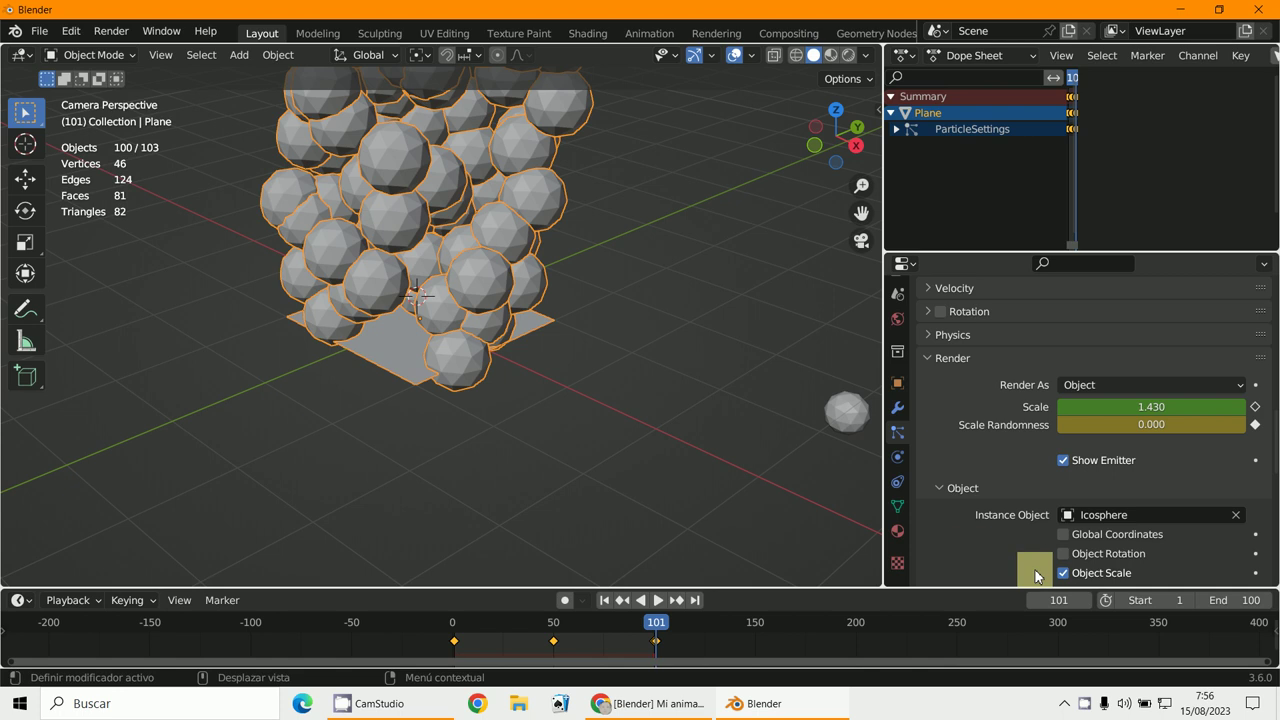
Bake all dynamics from the particle system's cache settings
{"action": "scroll", "coordinate": [975, 400], "scroll_direction": "up", "scroll_amount": 4}
{"action": "scroll", "coordinate": [982, 477], "scroll_direction": "up", "scroll_amount": 2}
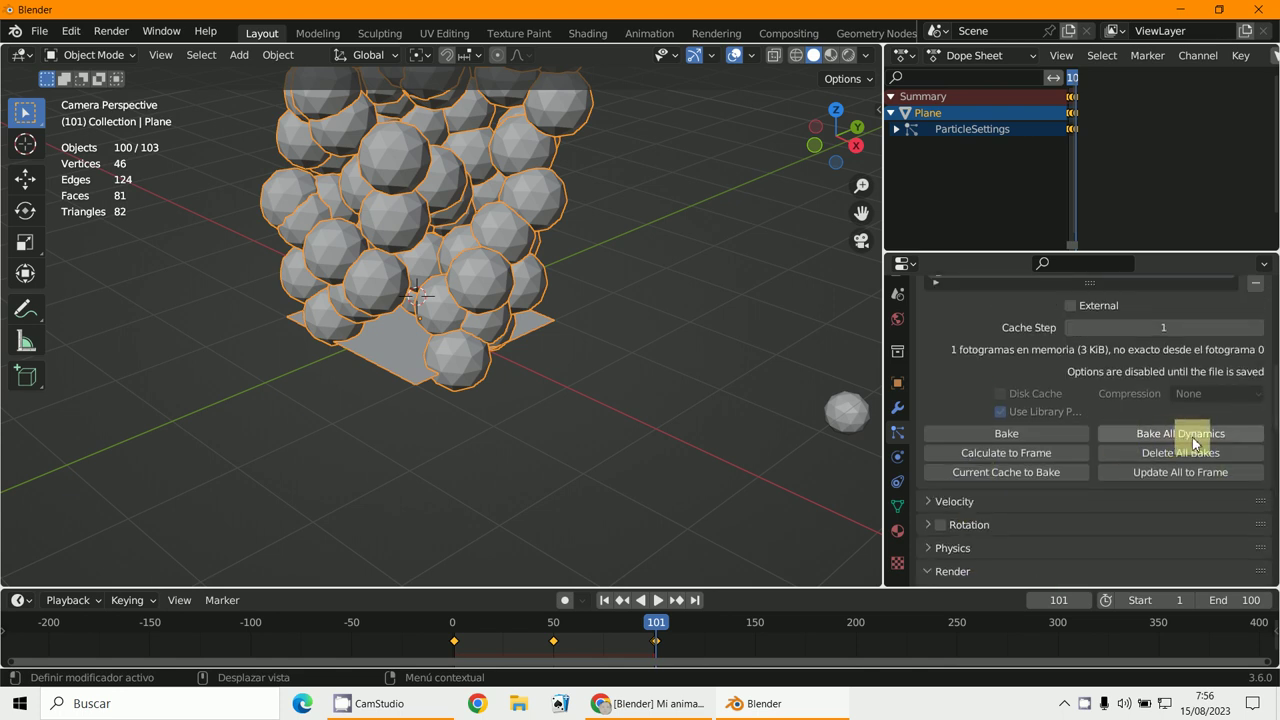
{"action": "left_click", "coordinate": [1194, 441]}
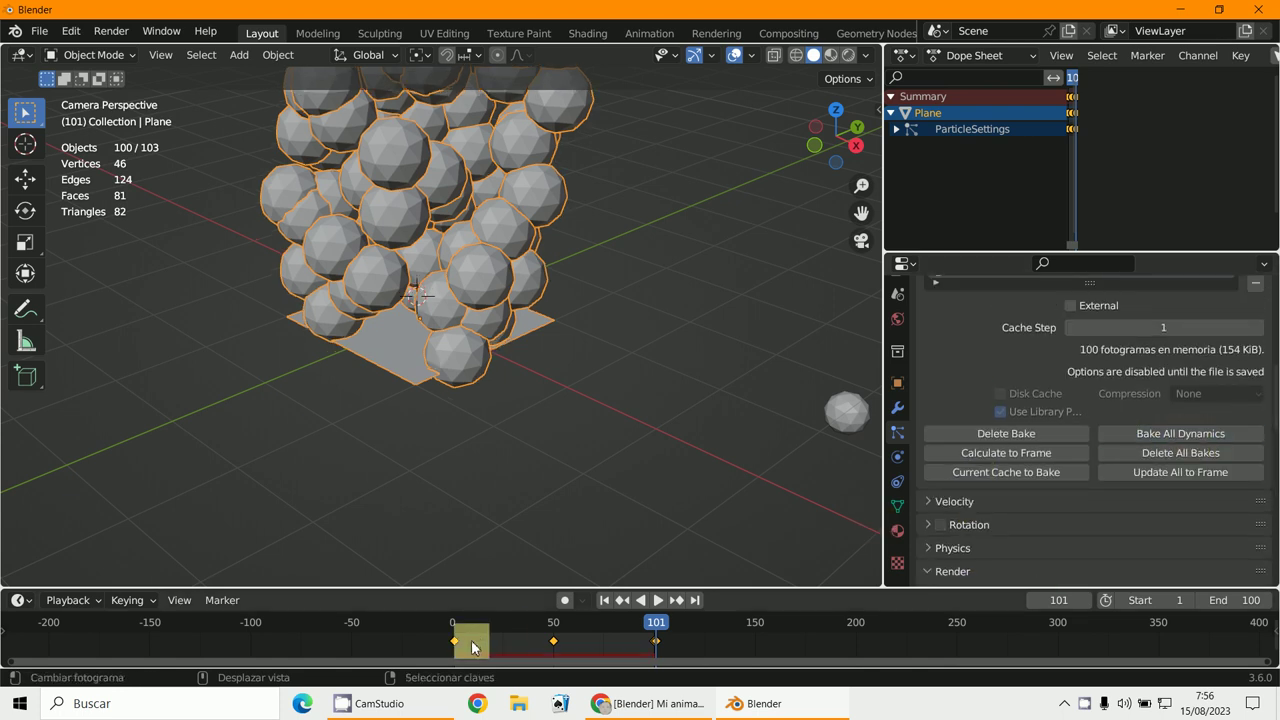
Play back the baked animation from frame 1 to review the changing scale randomness, and stop it
{"action": "key", "text": "space"}
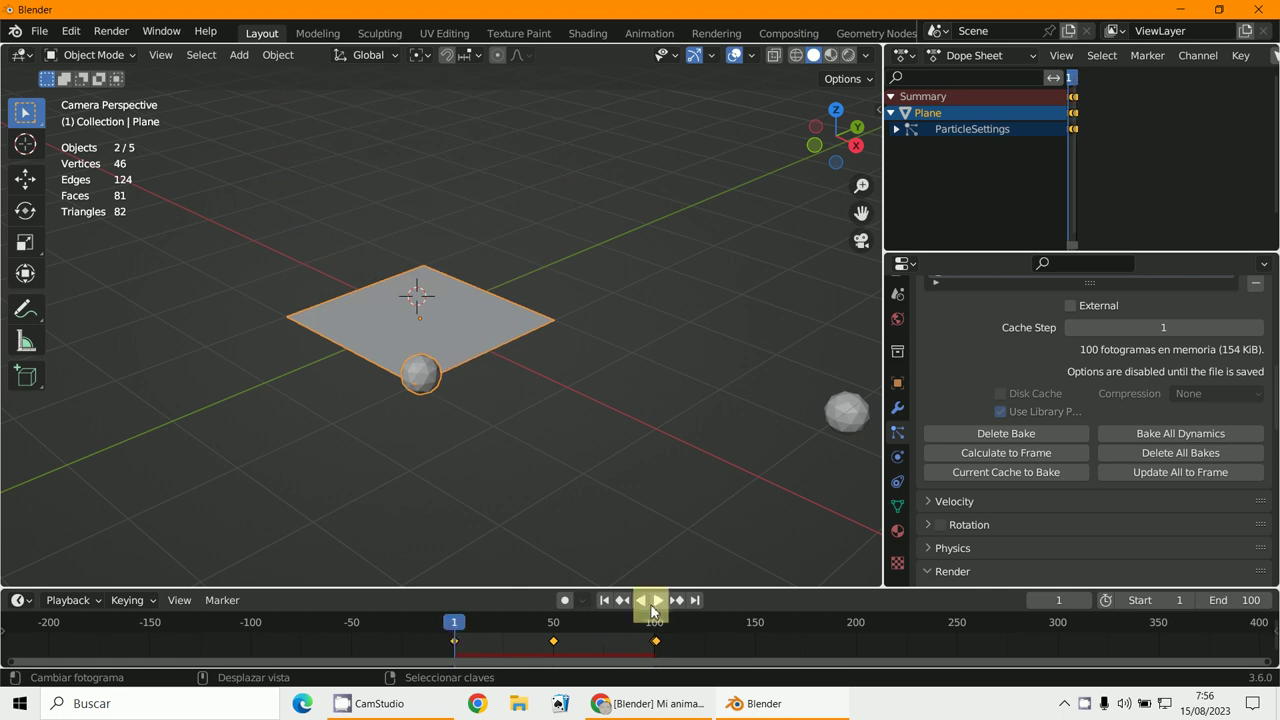
{"action": "left_click", "coordinate": [654, 604]}
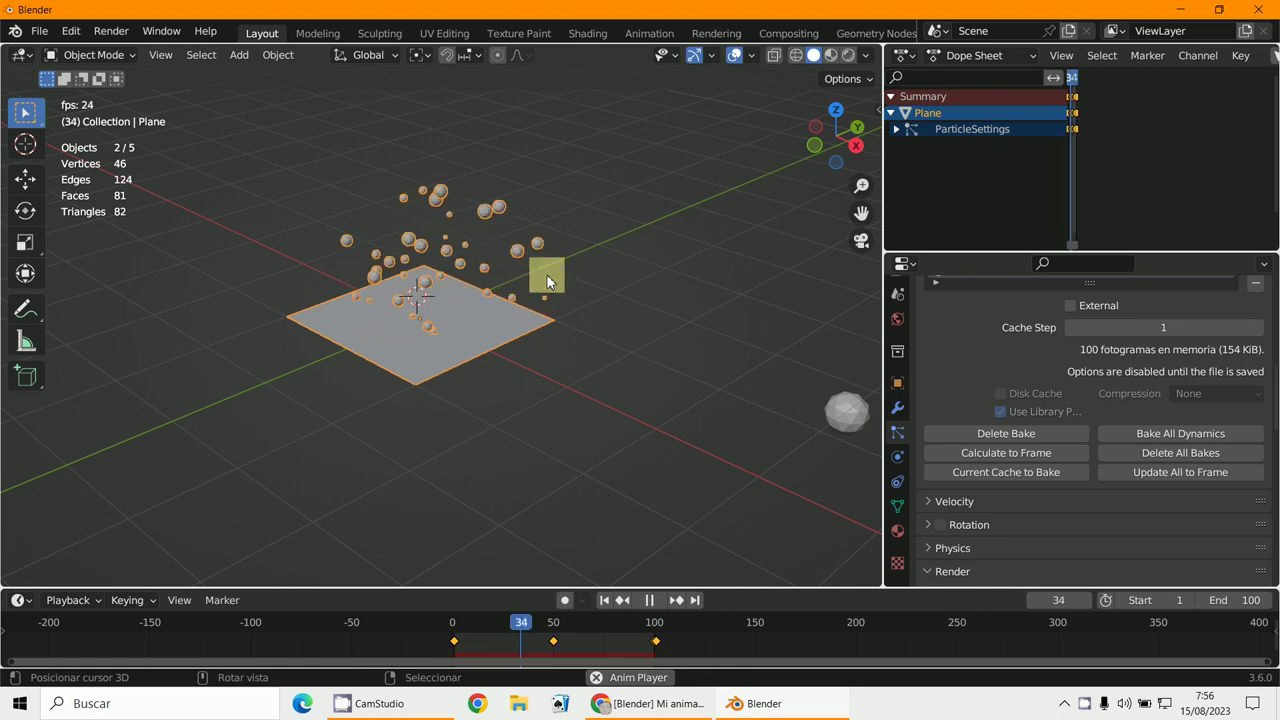
{"action": "key", "text": "Escape"}
Delete all bakes in the particle system's cache to unlock the emission settings
{"action": "scroll", "coordinate": [1010, 436], "scroll_direction": "up", "scroll_amount": 4}
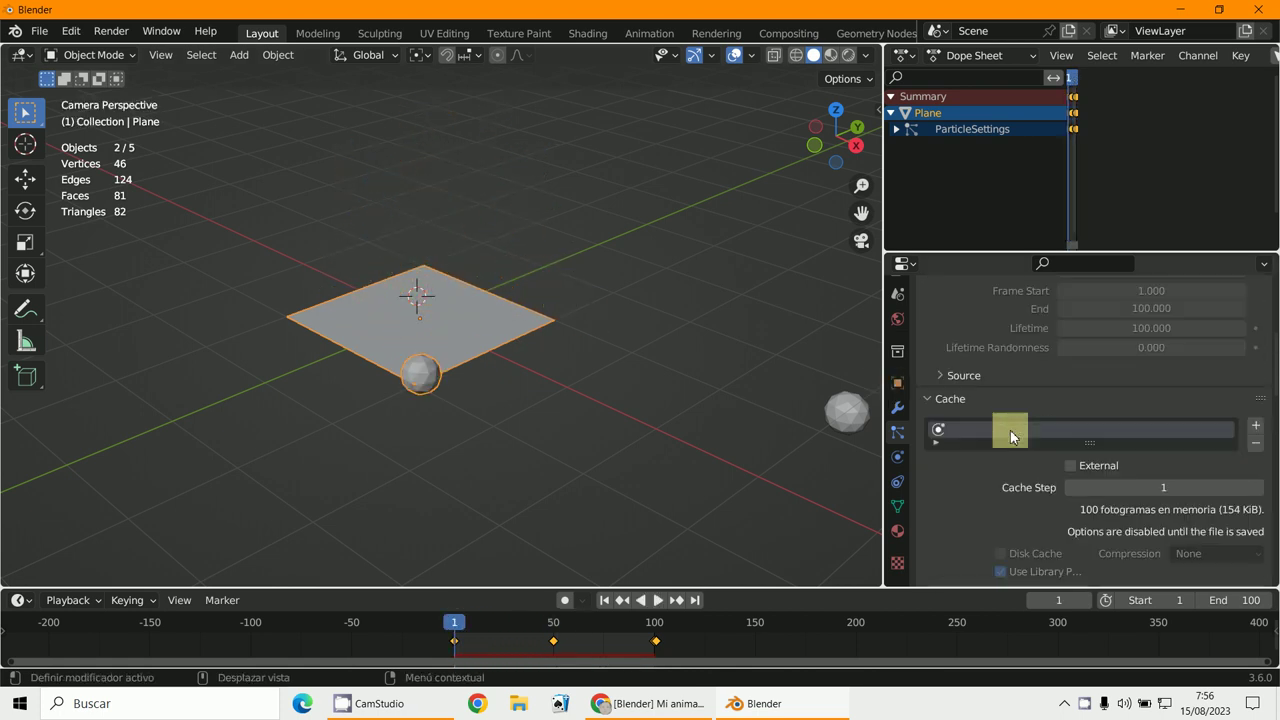
{"action": "scroll", "coordinate": [1010, 436], "scroll_direction": "up", "scroll_amount": 5}
{"action": "scroll", "coordinate": [1021, 436], "scroll_direction": "down", "scroll_amount": 8}
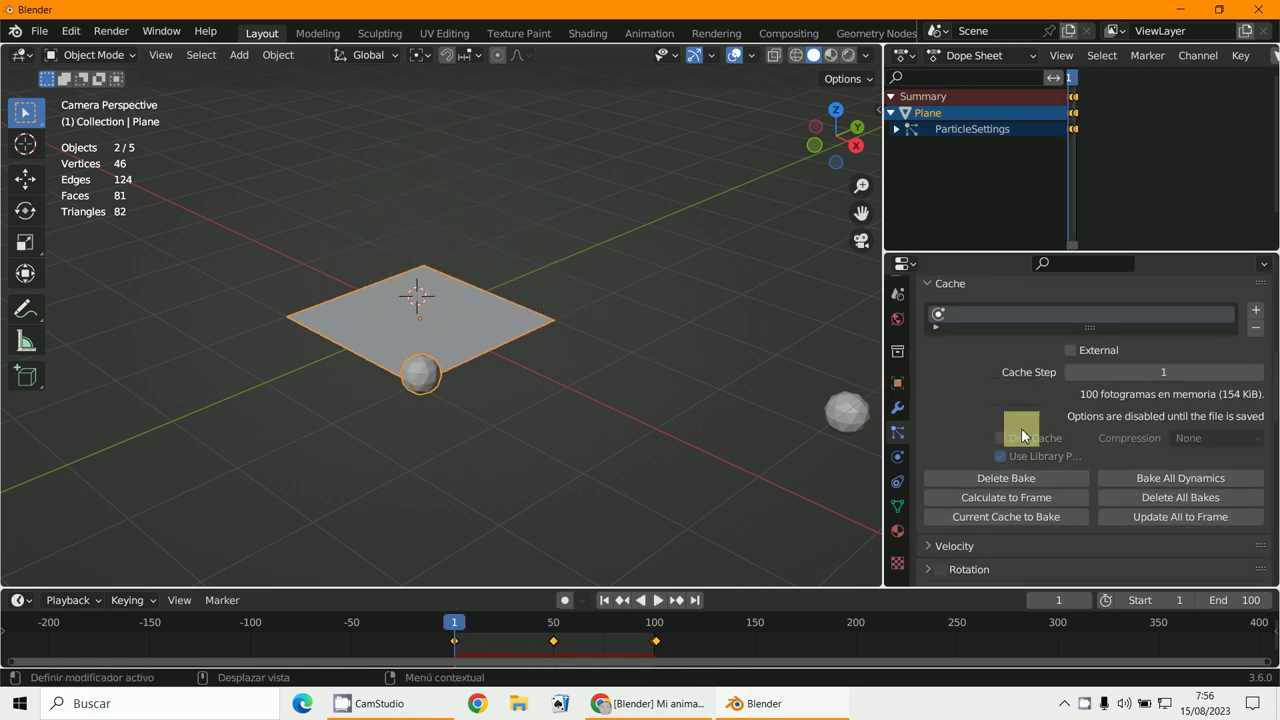
{"action": "scroll", "coordinate": [1021, 430], "scroll_direction": "down", "scroll_amount": 4}
{"action": "scroll", "coordinate": [1021, 428], "scroll_direction": "up", "scroll_amount": 3}
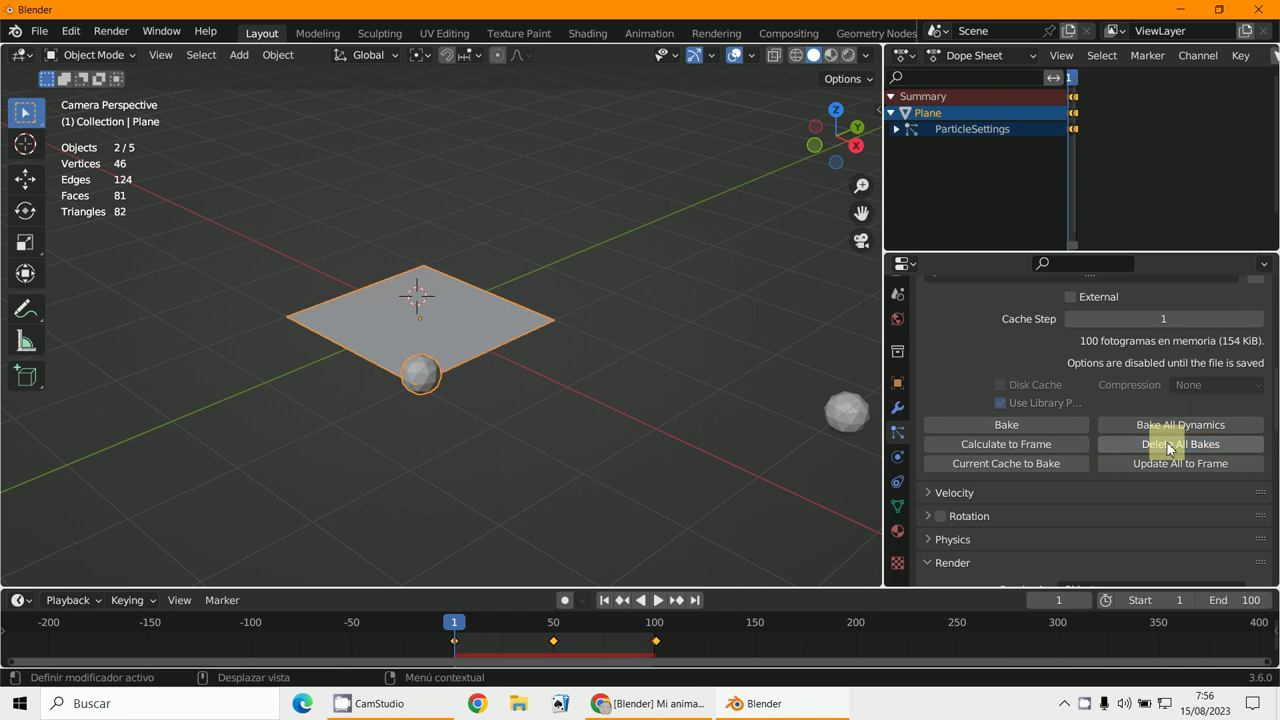
Set the plane's particle emission to a number of 25, a lifetime of 25 frames and a lifetime randomness of 0.253
{"action": "scroll", "coordinate": [1168, 448], "scroll_direction": "up", "scroll_amount": 10}
{"action": "scroll", "coordinate": [1169, 443], "scroll_direction": "down", "scroll_amount": 3}
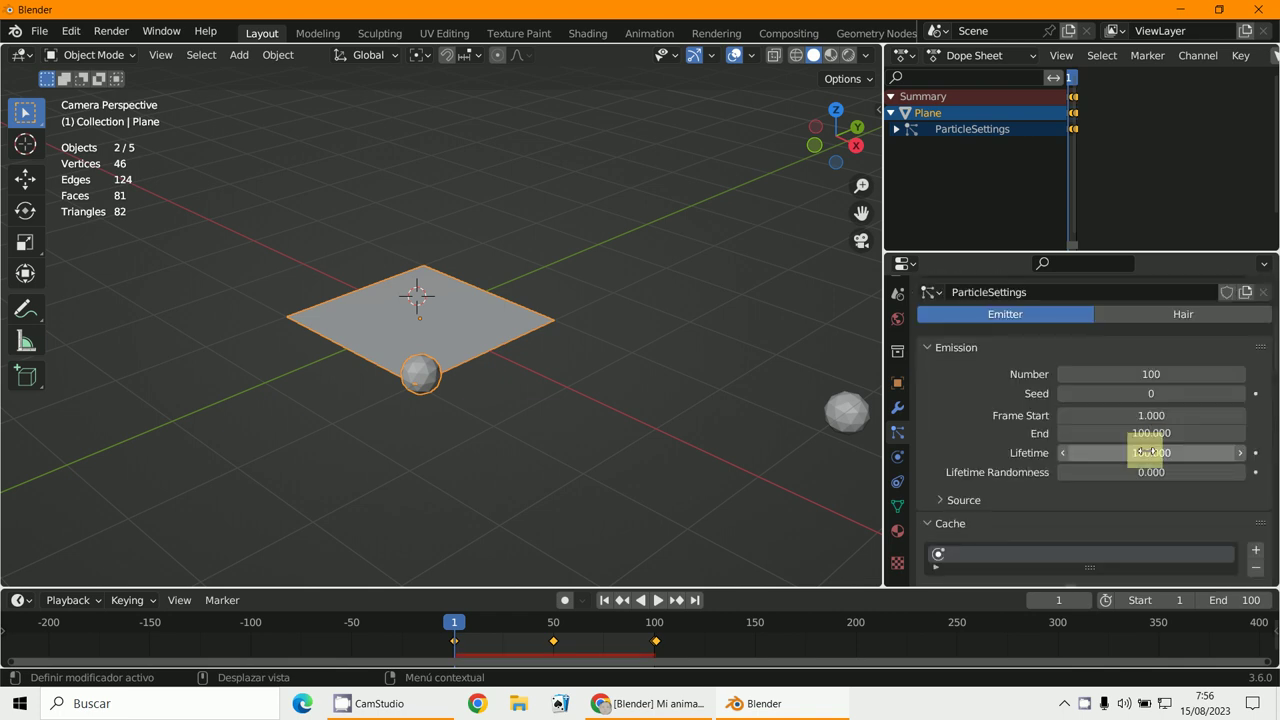
{"action": "left_click", "coordinate": [1152, 380]}
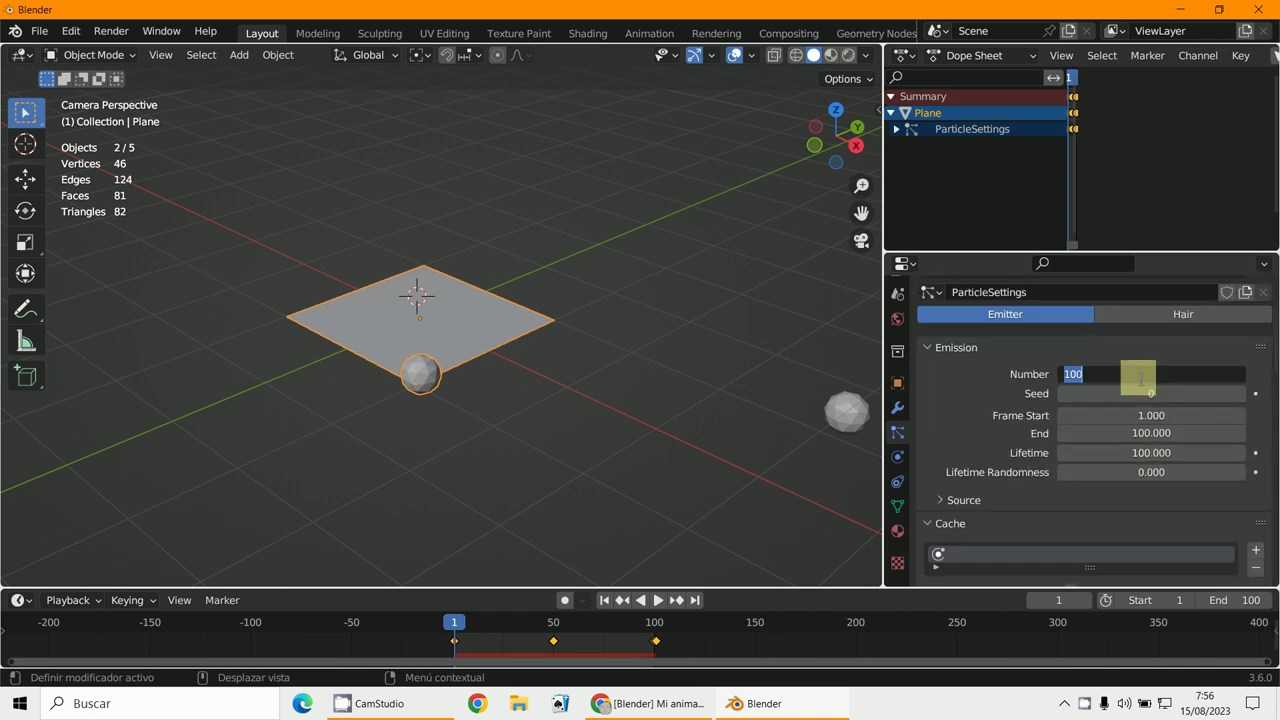
{"action": "type", "text": "25"}
{"action": "key", "text": "Return"}
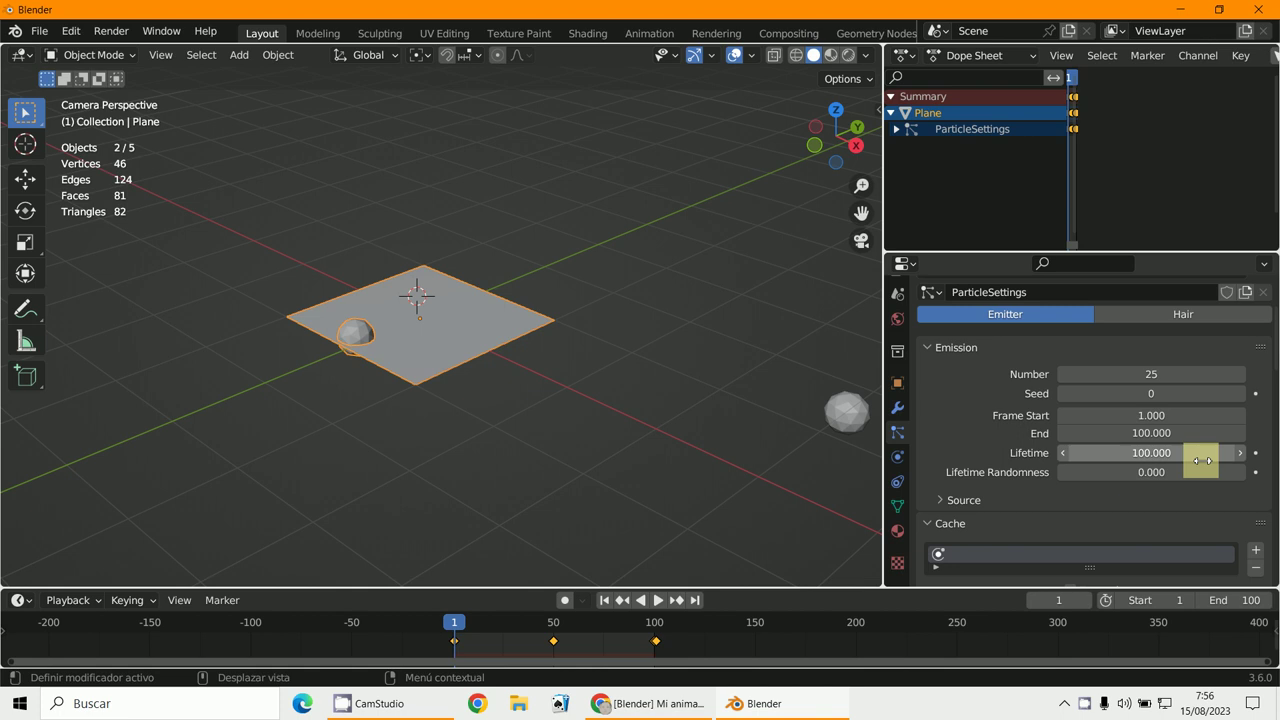
{"action": "left_click", "coordinate": [1153, 452]}
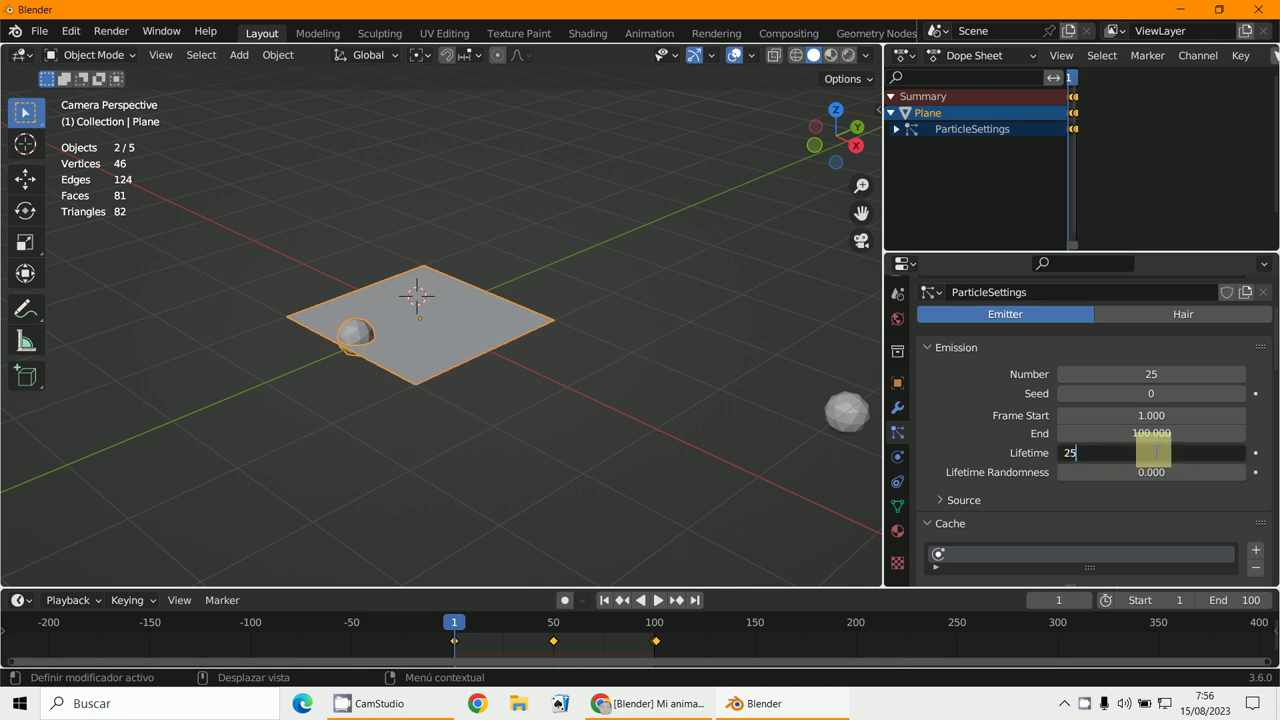
{"action": "type", "text": "25"}
{"action": "key", "text": "Return"}
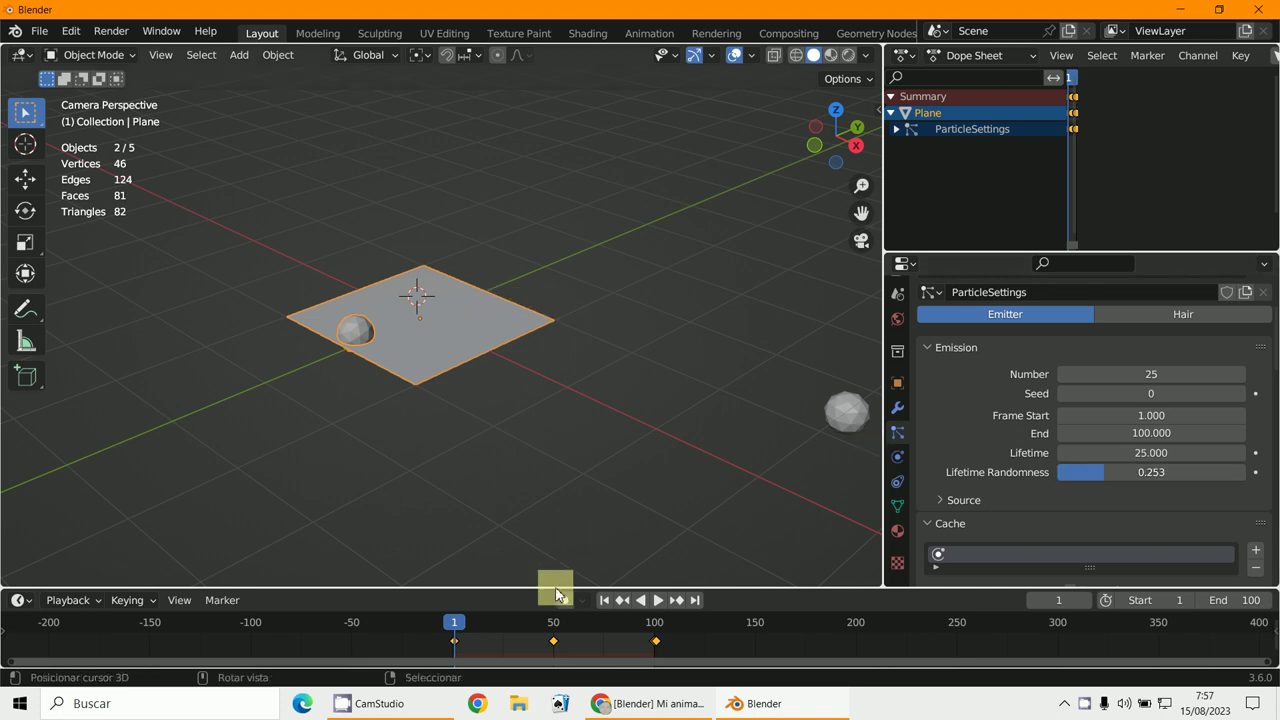
Bake all dynamics for the particle cache, play back the animation from frame 1 and stop it when reviewed
{"action": "scroll", "coordinate": [1190, 540], "scroll_direction": "down", "scroll_amount": 6}
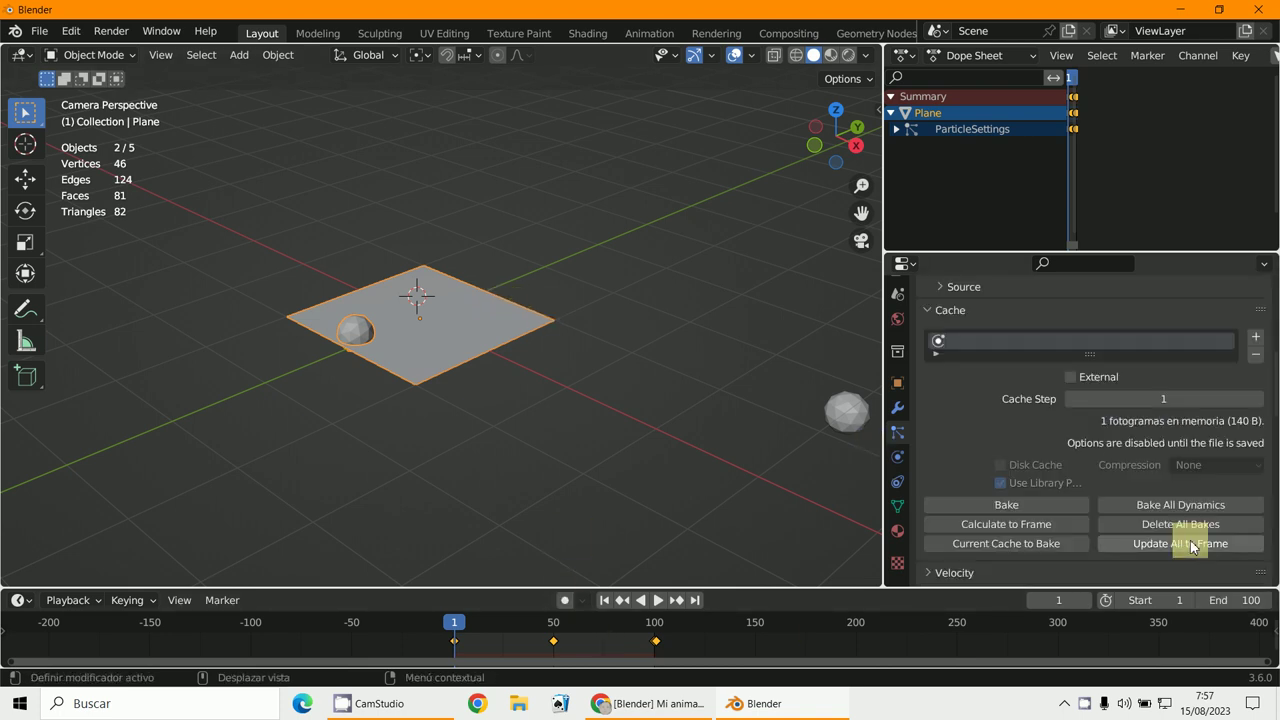
{"action": "left_click", "coordinate": [1181, 453]}
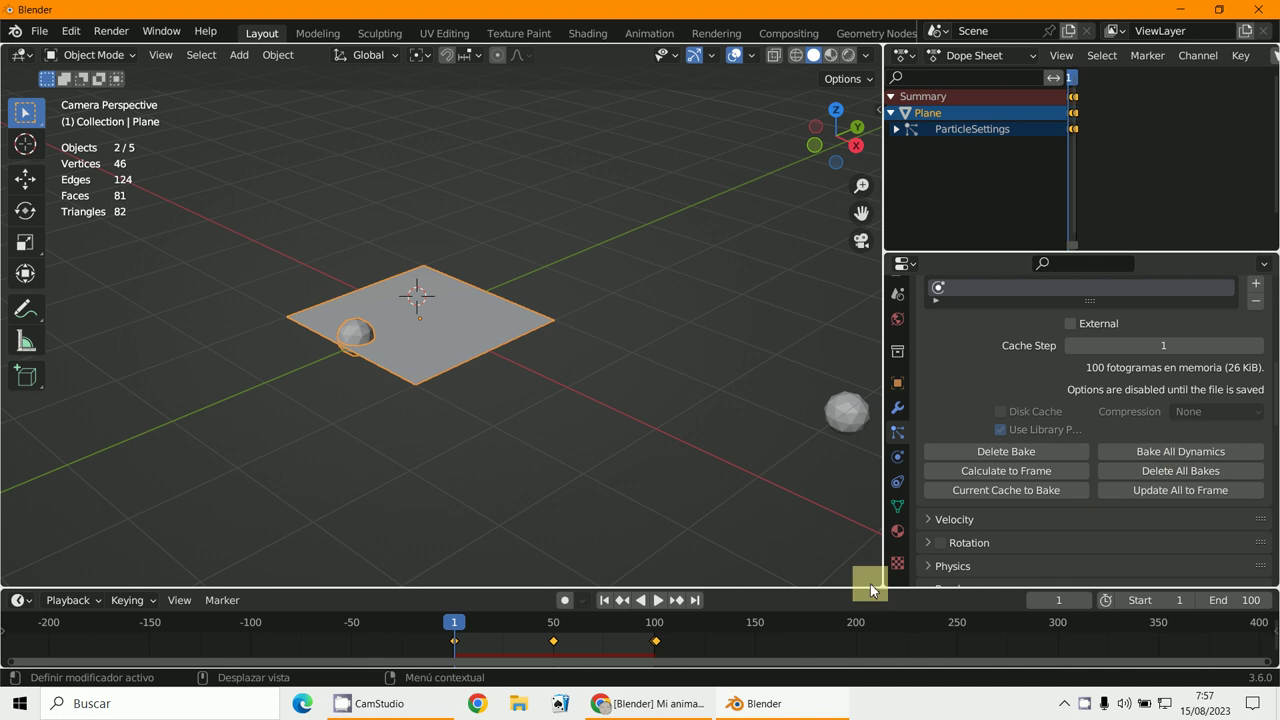
{"action": "left_click", "coordinate": [658, 606]}
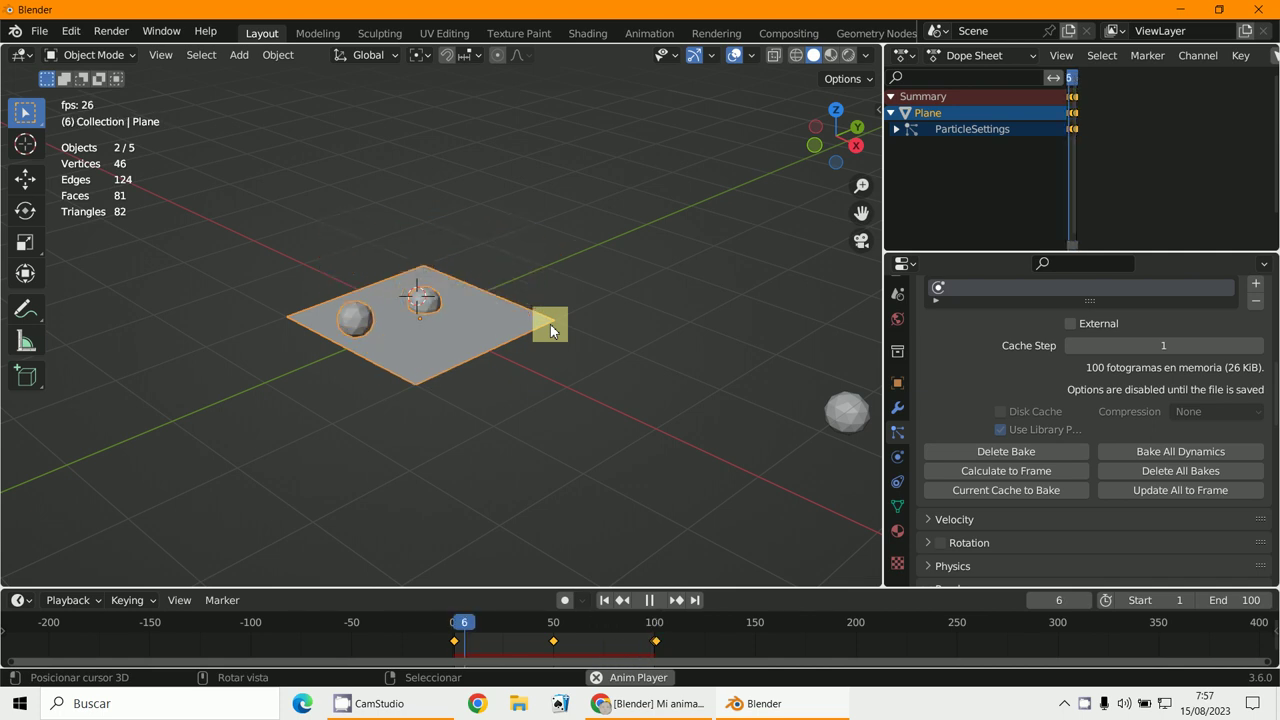
{"action": "key", "text": "Escape"}
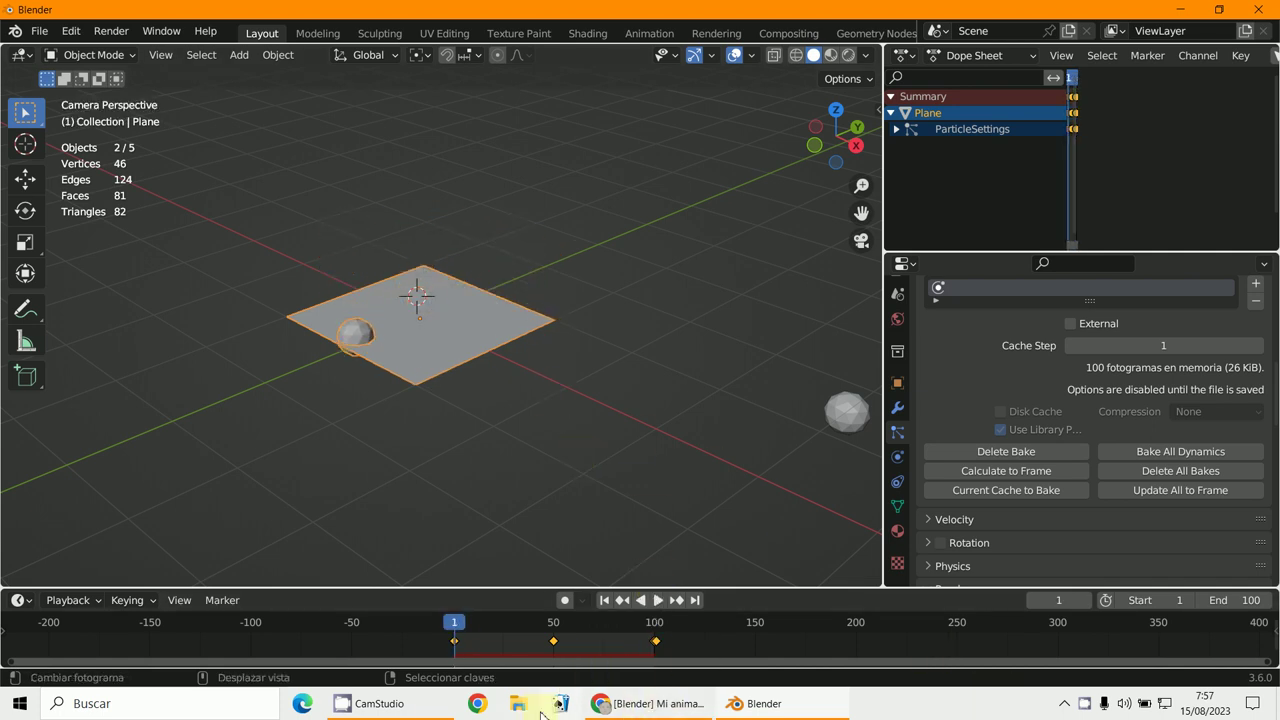
{"action": "left_click", "coordinate": [424, 708]}
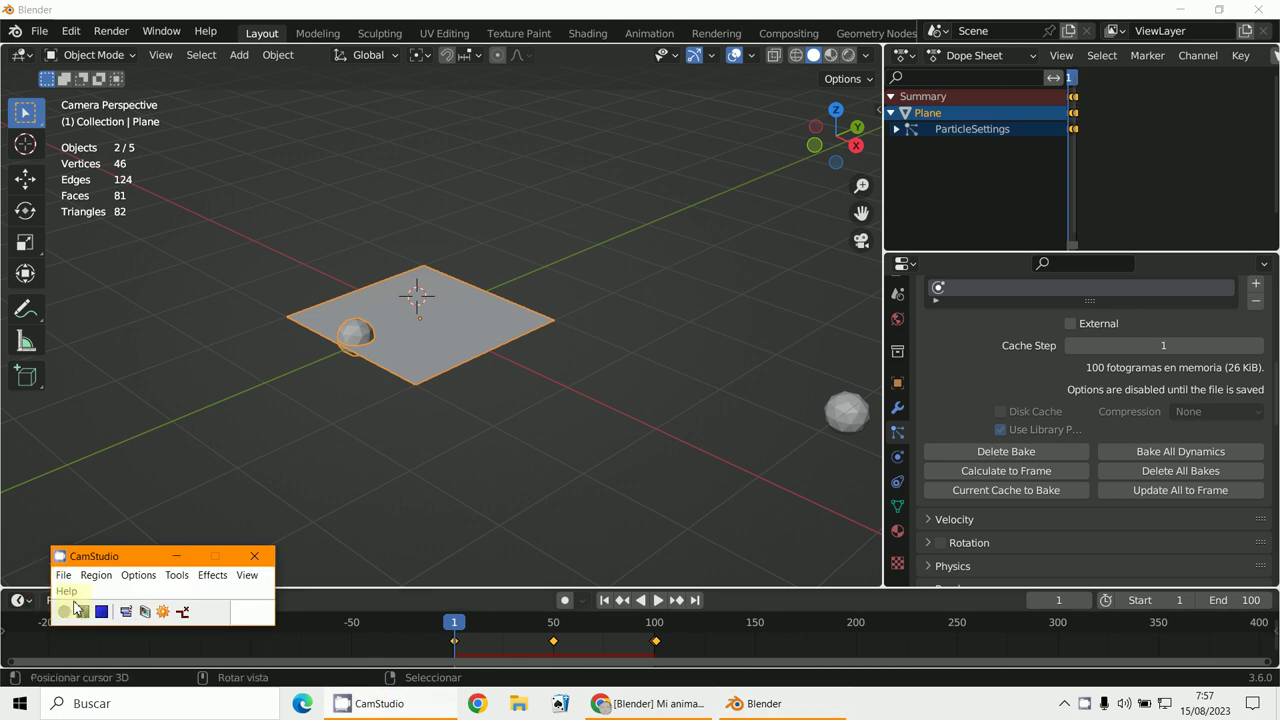